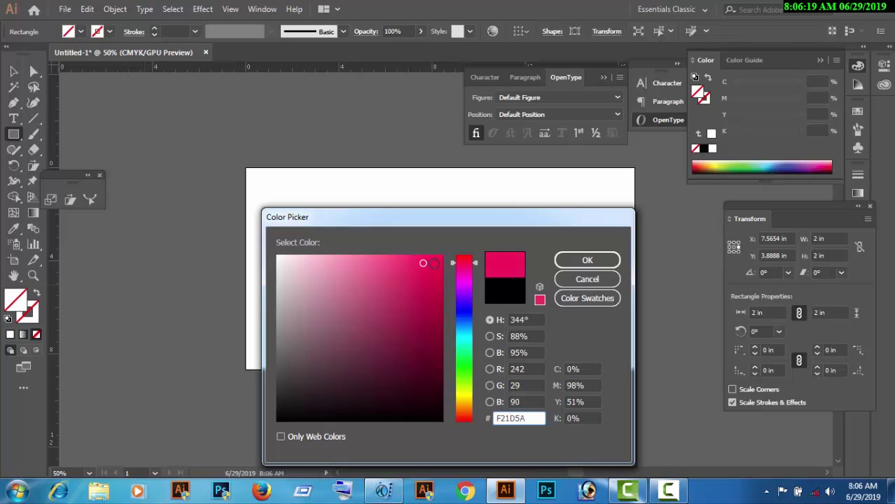
Step: Fill the 2 in square with magenta, using magenta 99.9% and cyan, yellow and black at 0%
click(572, 259)
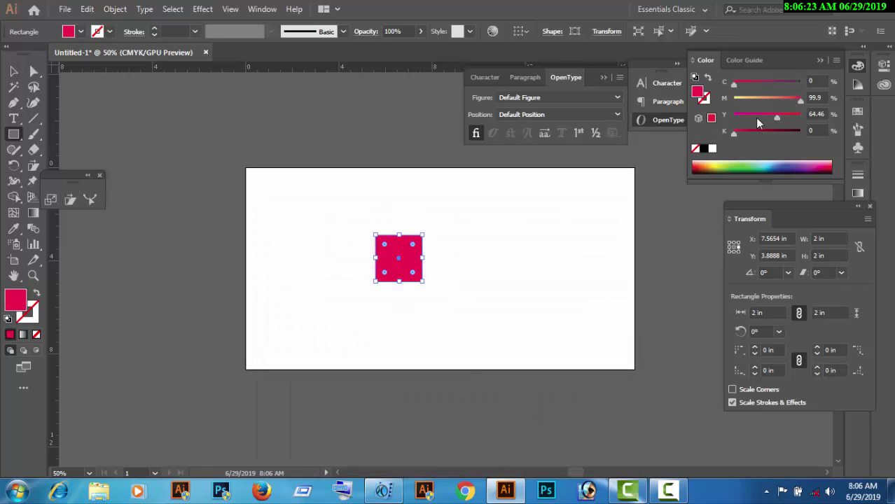
click(15, 72)
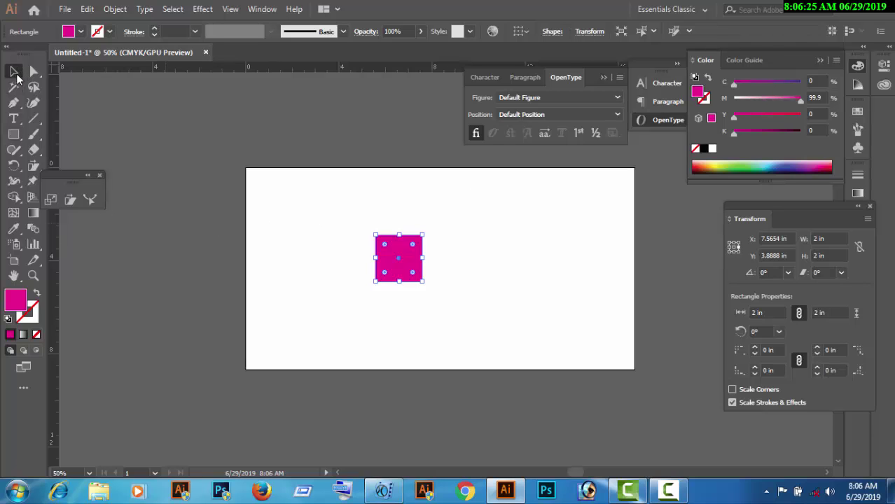
click(567, 316)
Step: Move the magenta square near the artboard's left edge, with its right side at about X 2.79 in and Y 4.21 in
ctrl+click(505, 275)
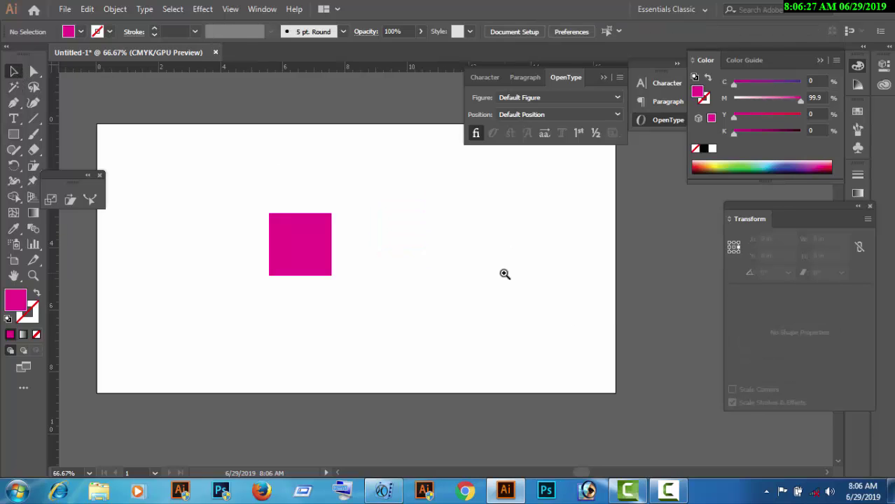
ctrl+click(505, 275)
key(ctrl+1)
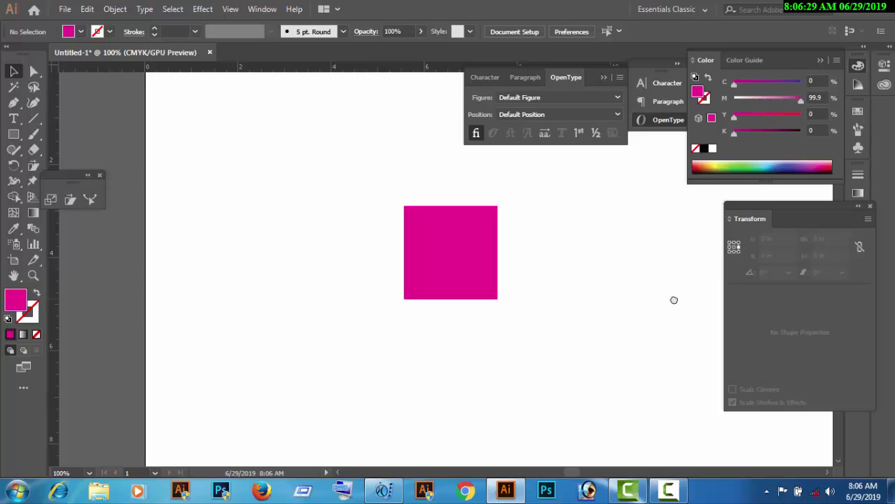
key(ctrl+minus)
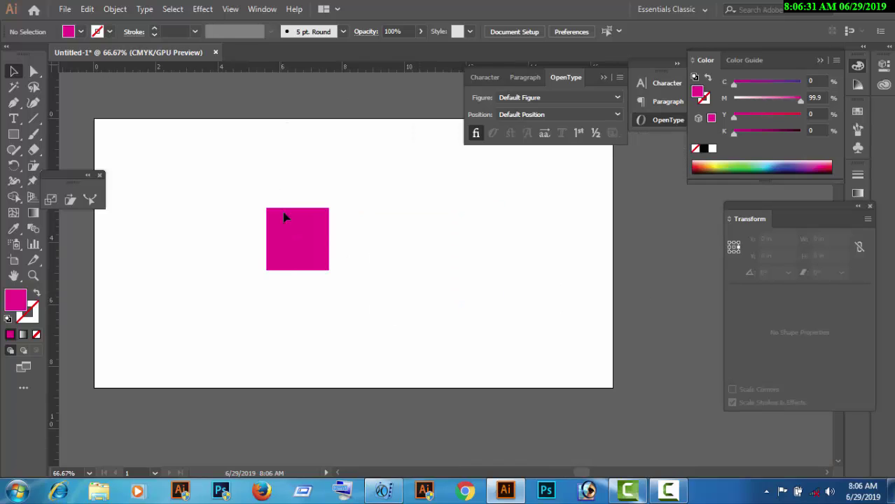
drag(338, 287, 442, 296)
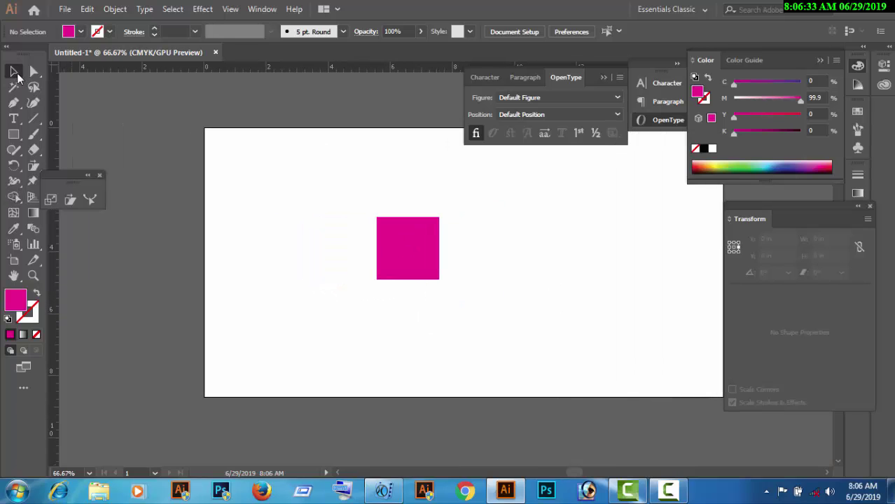
drag(415, 266, 267, 276)
click(396, 286)
click(283, 276)
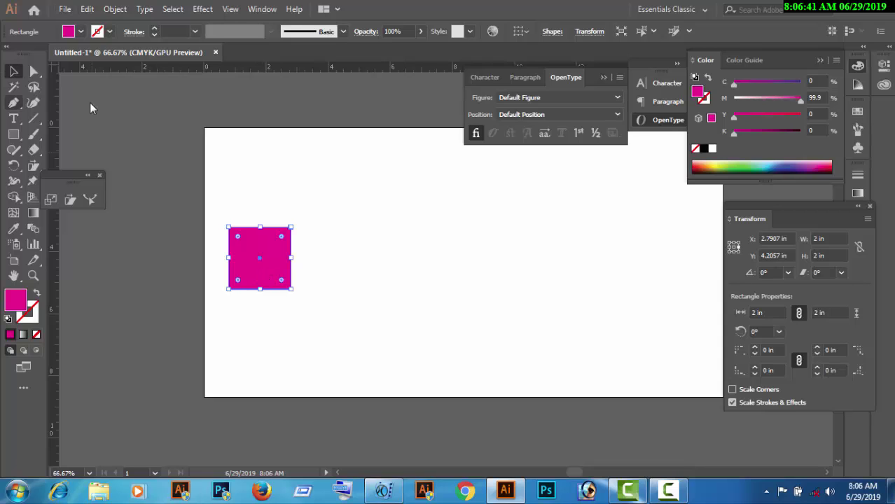
Step: Duplicate the square 2 in to the right and repeat the copy until six squares stand edge to edge
click(105, 112)
click(273, 262)
drag(273, 274, 336, 275)
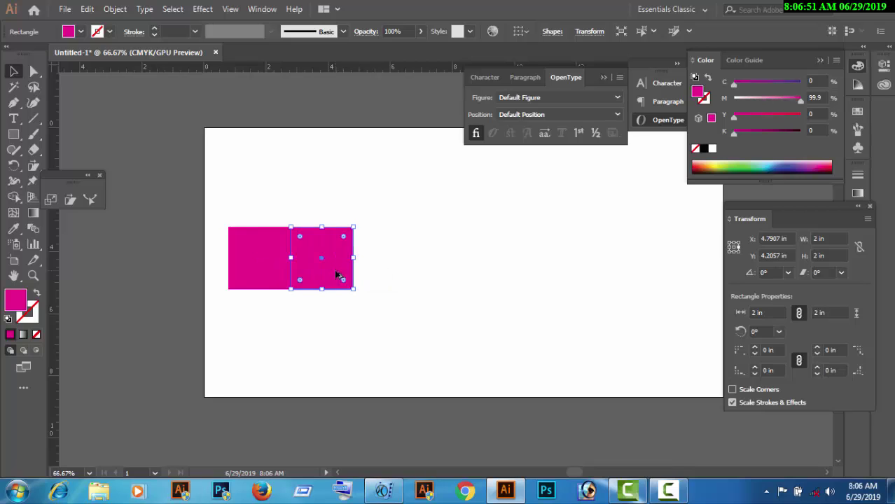
key(ctrl+d)
key(ctrl+d)
key(ctrl+d)
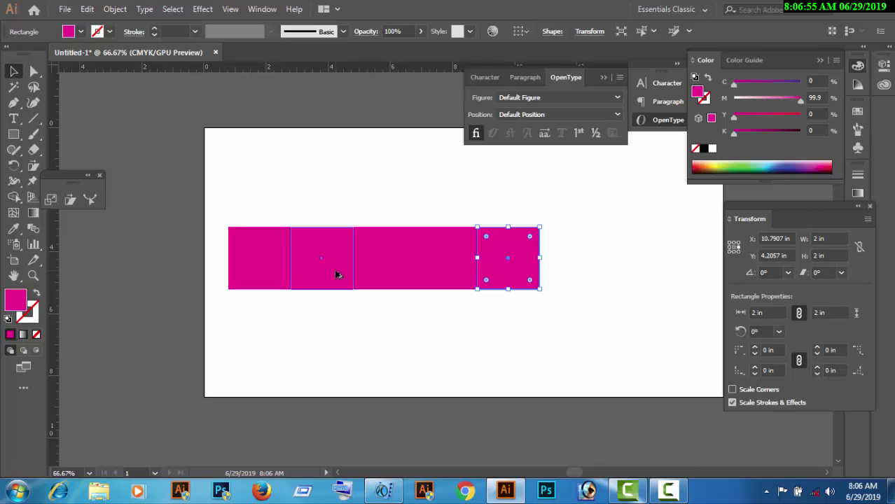
key(ctrl+d)
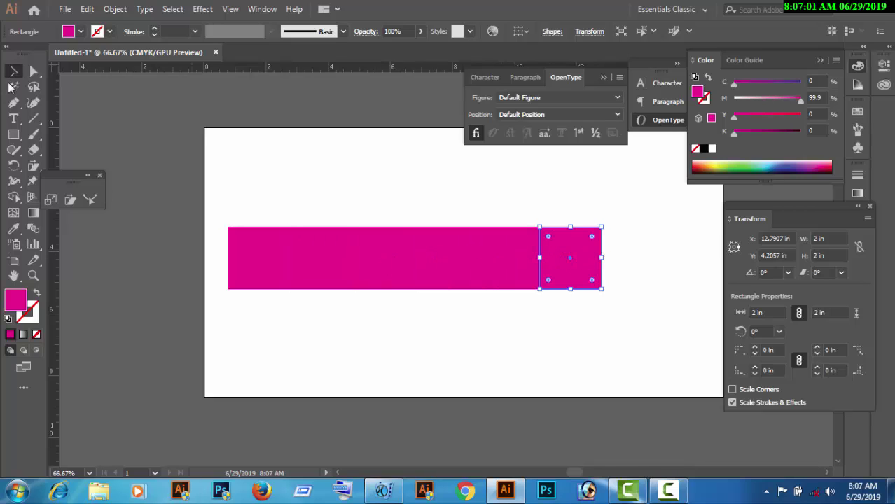
Step: Recolour the second, fourth and sixth squares yellow, with magenta 0% and yellow 100%
click(425, 147)
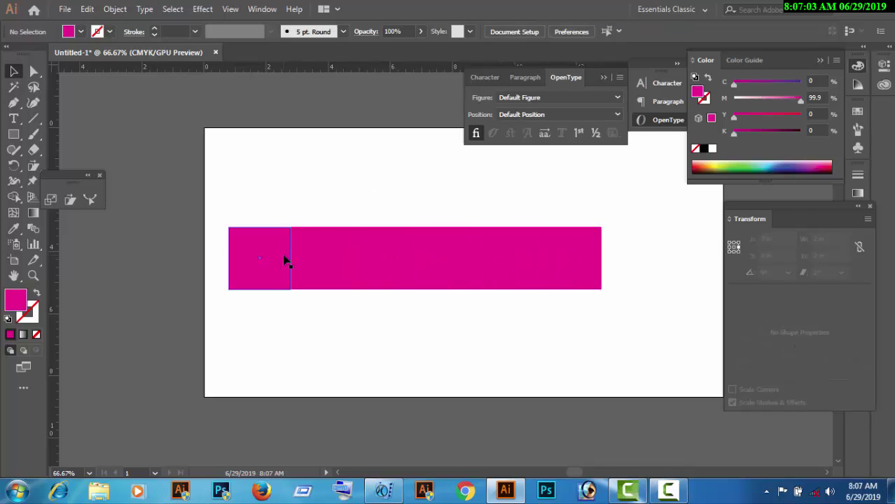
click(313, 260)
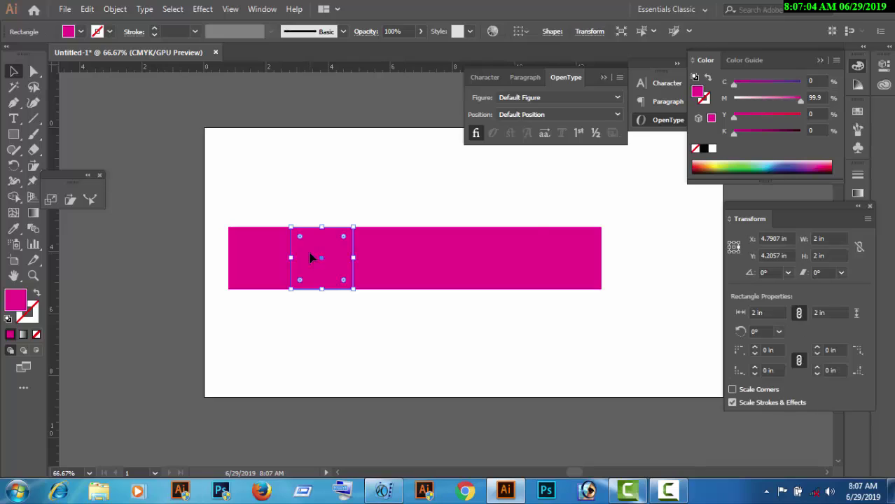
shift+click(441, 260)
shift+click(574, 258)
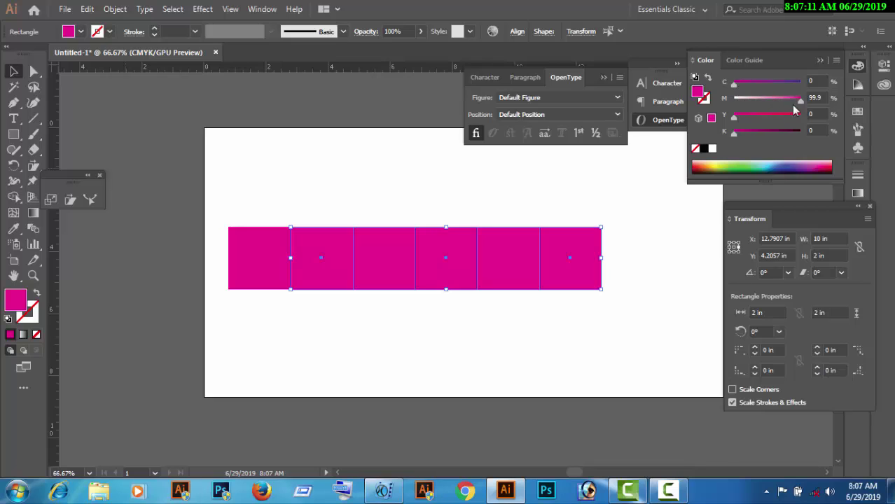
mouse_move(798, 102)
mouse_down()
mouse_move(749, 126)
mouse_move(798, 114)
mouse_up()
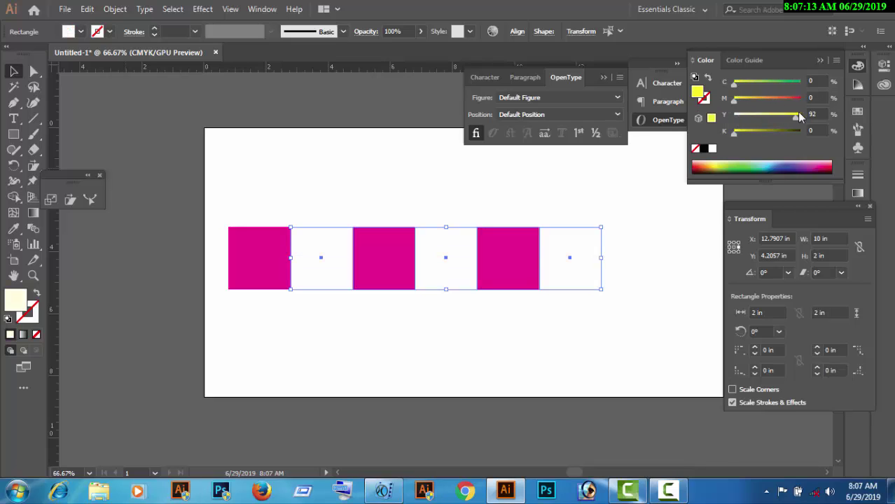
Step: Recolour the third square blue with cyan 100%, and the fourth square red by raising its magenta to the maximum
click(381, 257)
drag(734, 82, 800, 82)
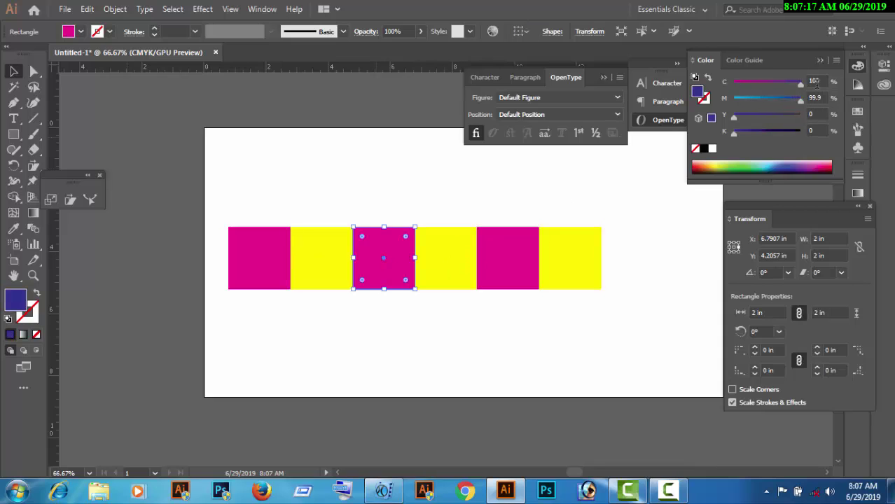
click(443, 261)
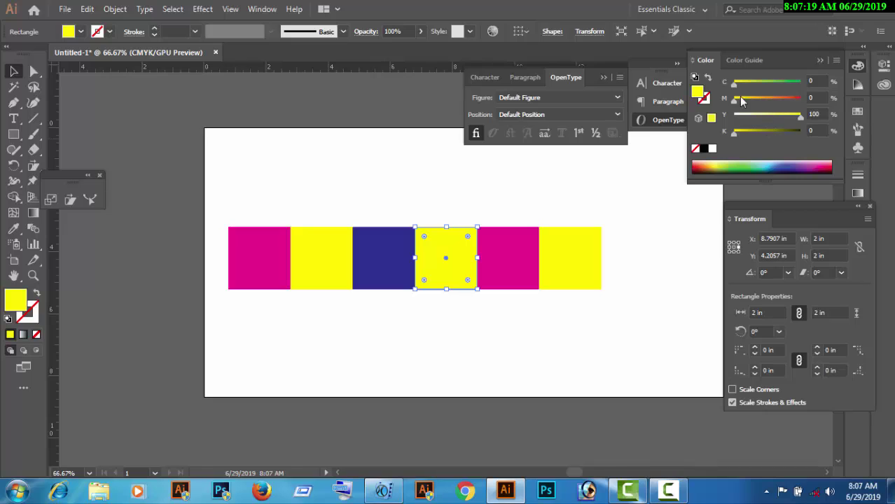
drag(735, 99, 800, 98)
Step: Recolour the fifth square purple with cyan 51%, and the sixth square brown with magenta 46% and black 44%
click(508, 272)
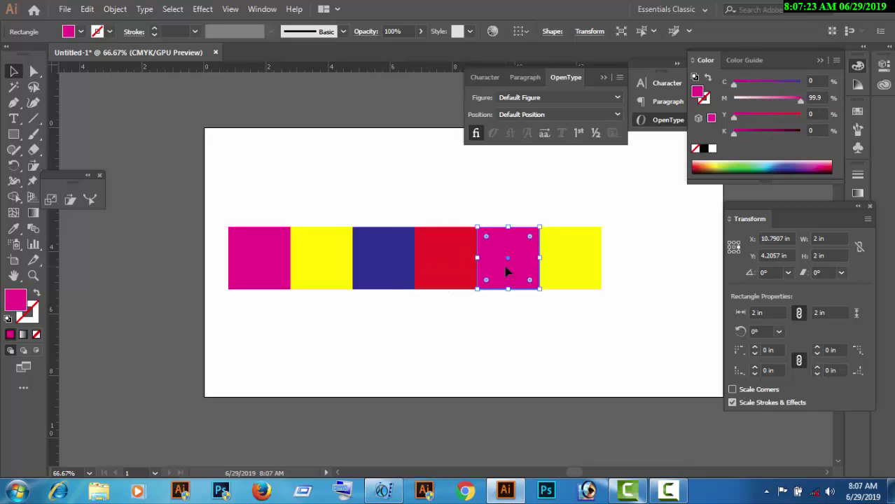
drag(735, 116, 766, 83)
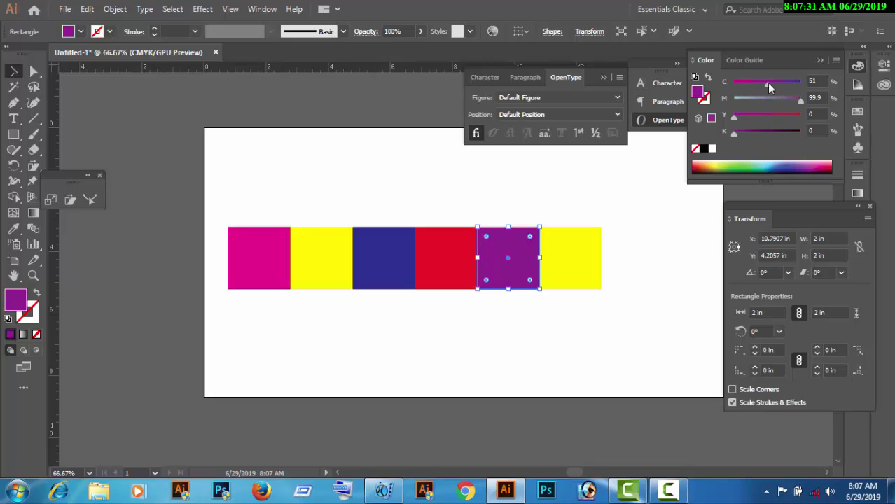
click(577, 269)
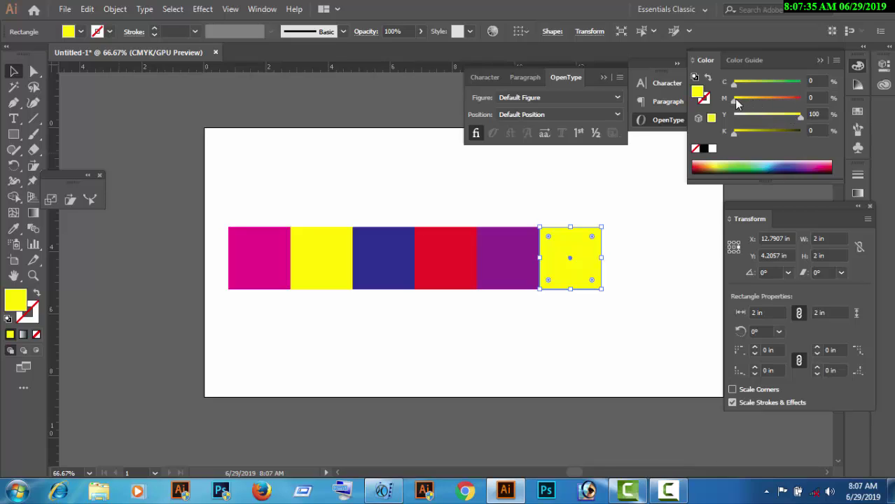
drag(734, 100, 811, 116)
click(633, 253)
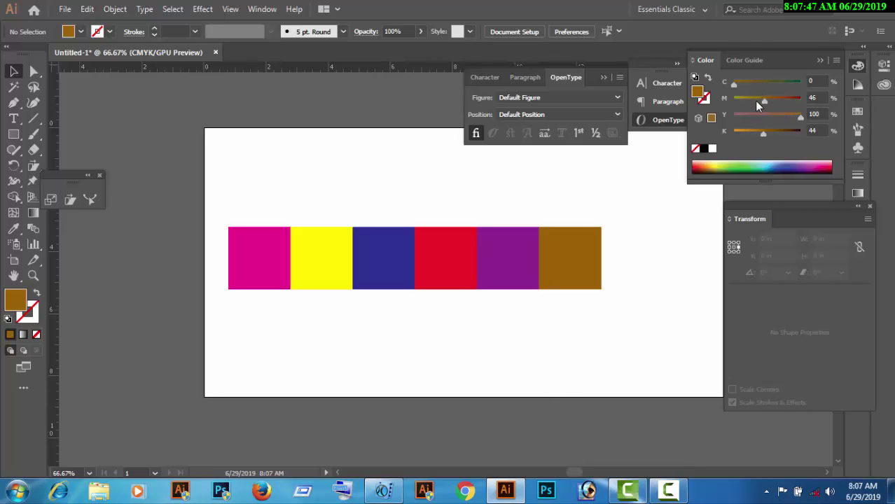
Step: Turn the sixth square olive by setting its magenta to 0%
click(577, 264)
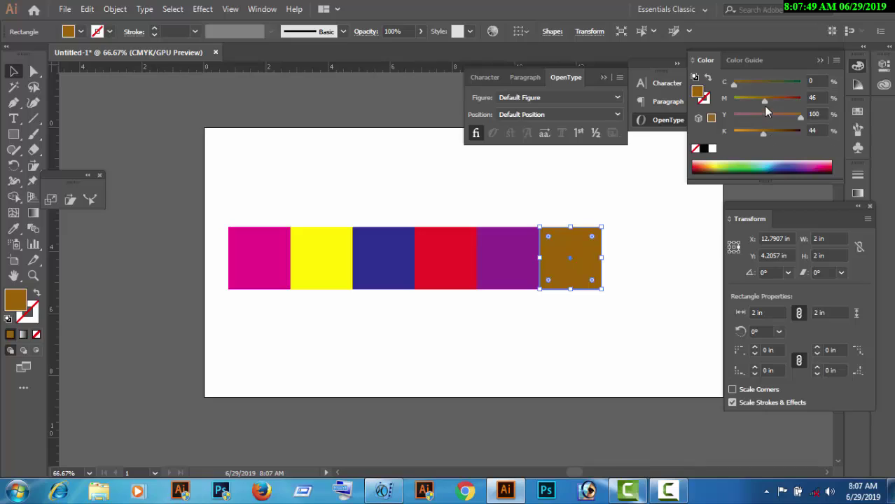
drag(765, 102, 719, 109)
click(645, 265)
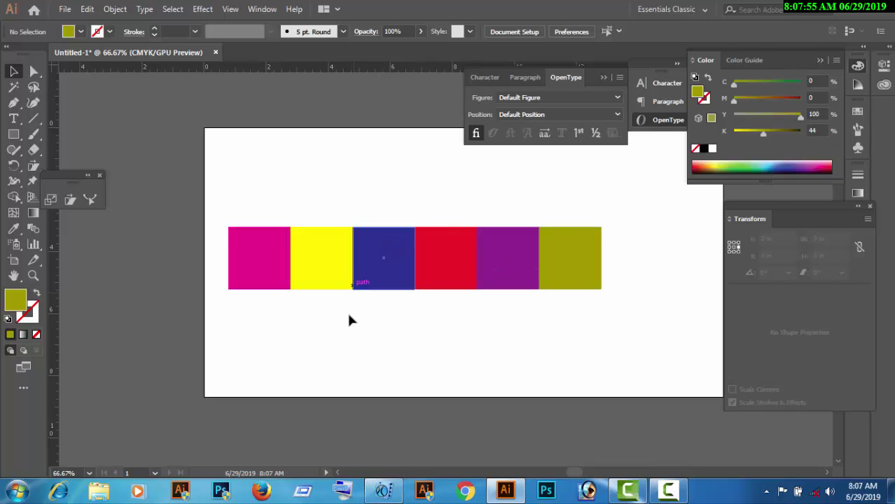
Step: Add a line of point text below the row of squares containing the six-letter name in capitals
scroll(354, 335, down, 1)
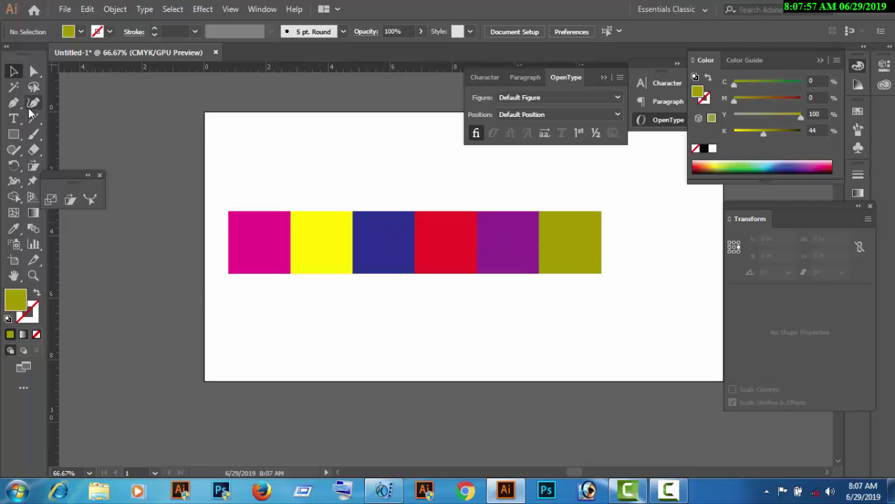
click(13, 118)
click(318, 328)
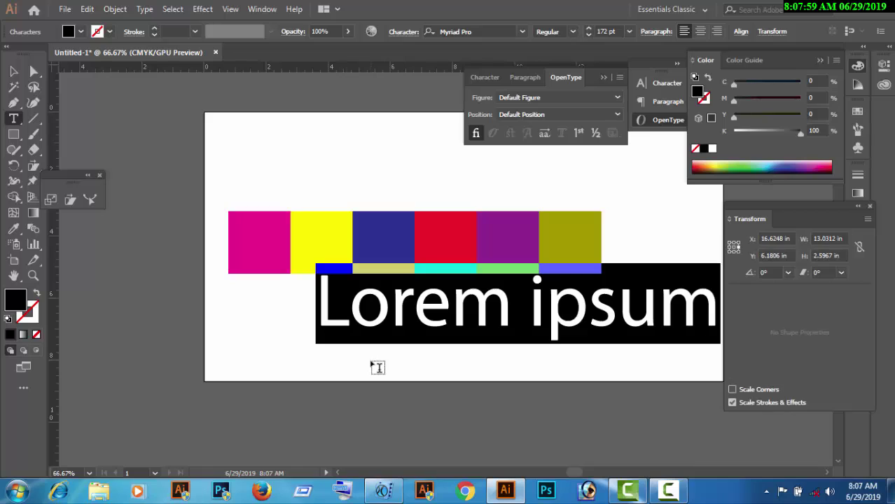
text(CHA)
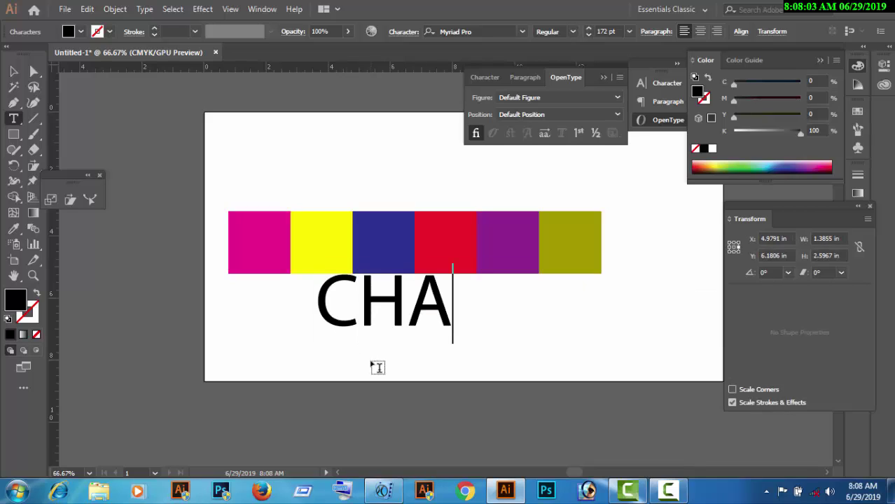
text(YAN)
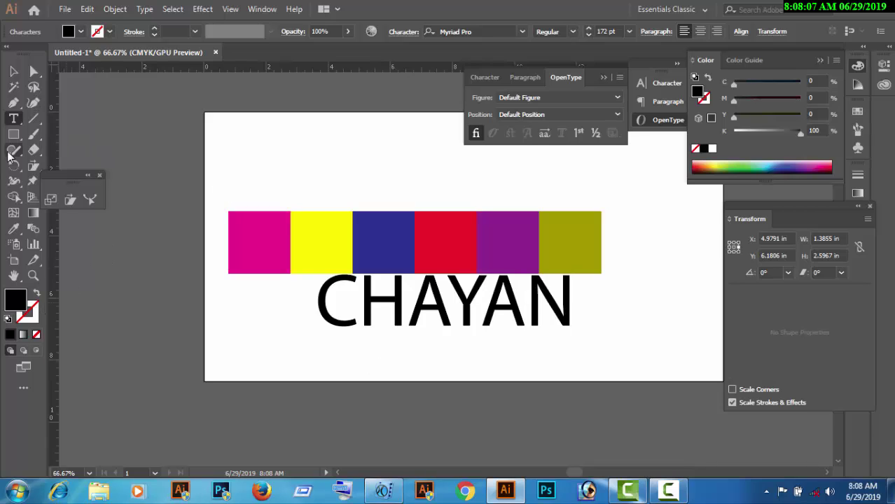
Step: Fill the name text with the near-white colour F9F4F5
click(13, 72)
double_click(16, 300)
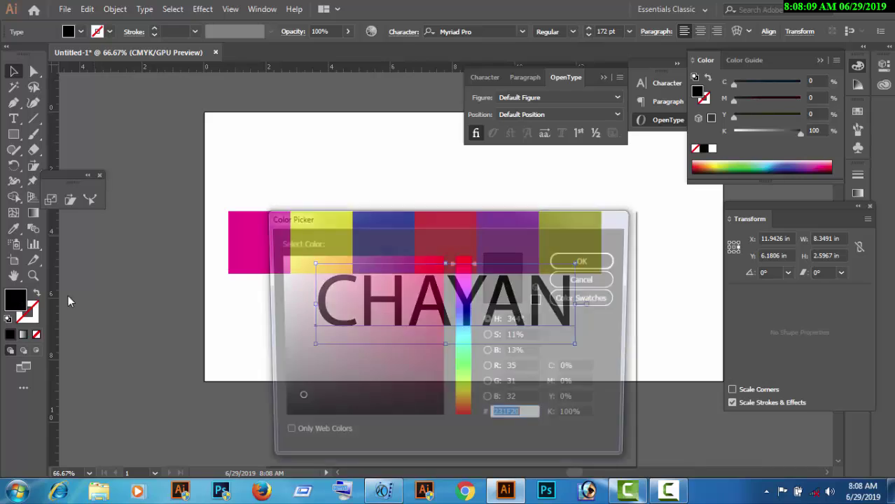
drag(352, 267, 279, 258)
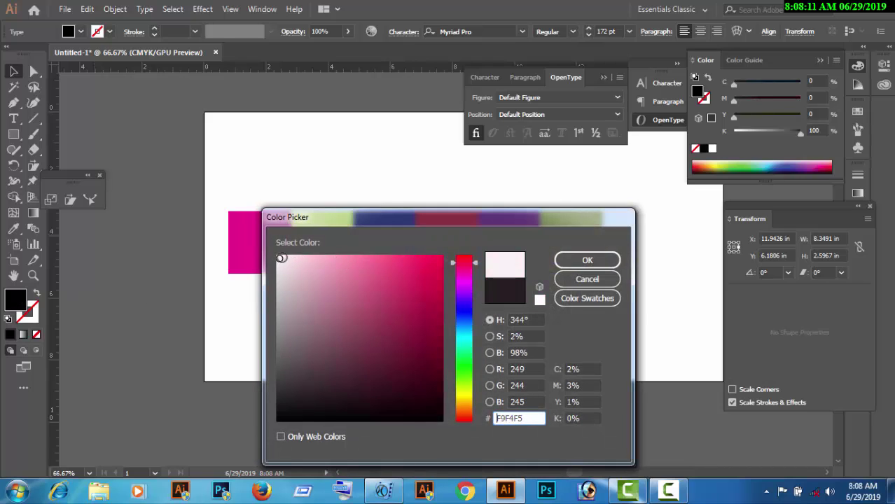
click(585, 260)
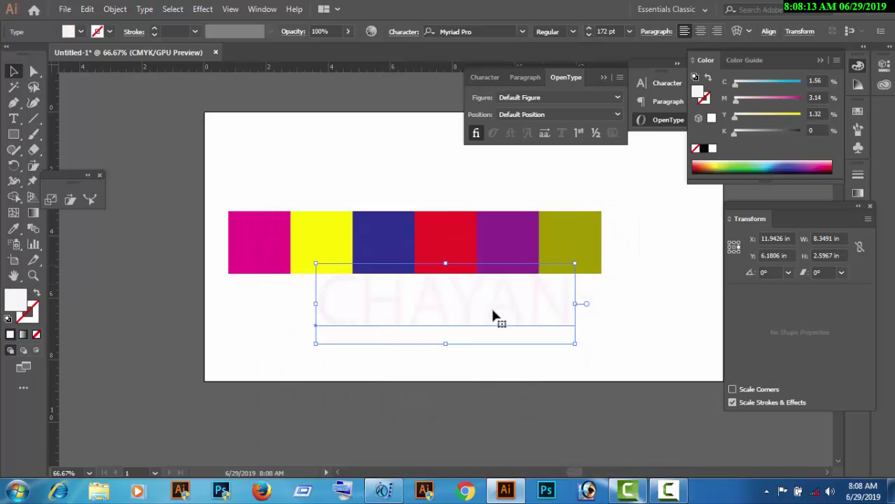
Step: Move the name text up over the row of coloured squares, and toggle its bounding box off and on
drag(446, 316, 445, 268)
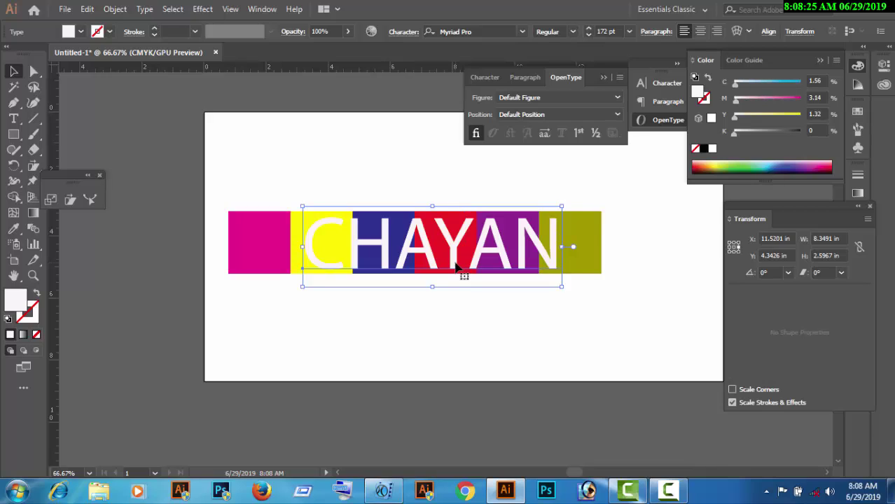
key(ctrl+shift+b)
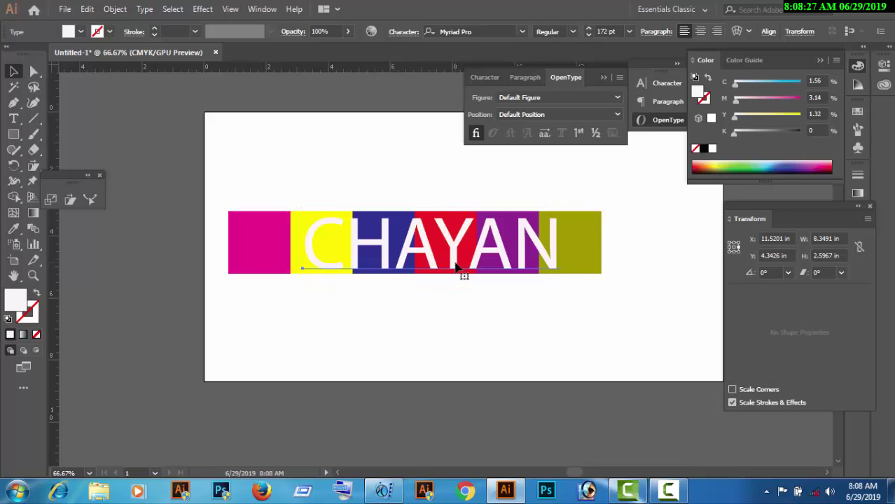
key(ctrl+shift+b)
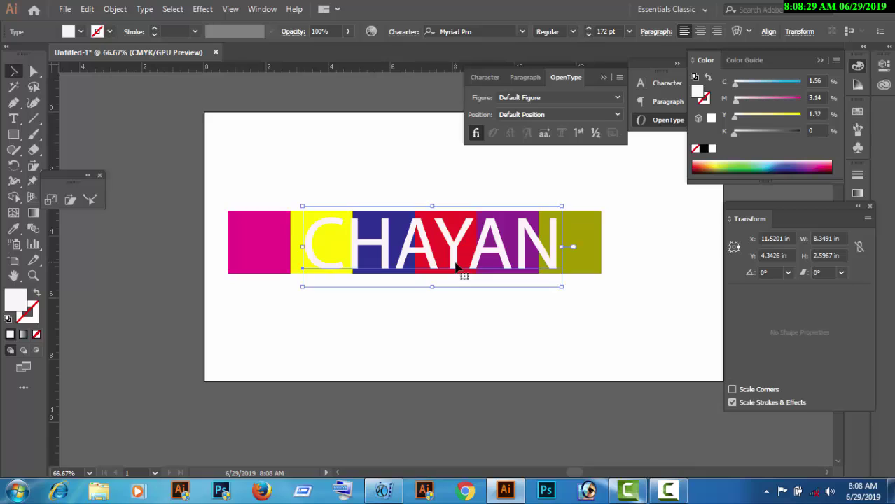
key(ctrl+shift+b)
key(ctrl+shift+b)
Step: Increase the name's letter tracking until the text is about 10 in wide, matching letter spacing to the squares
key(alt+Right)
key(alt+Right)
key(alt+Right)
key(alt+Right)
key(alt+Right)
key(alt+Right)
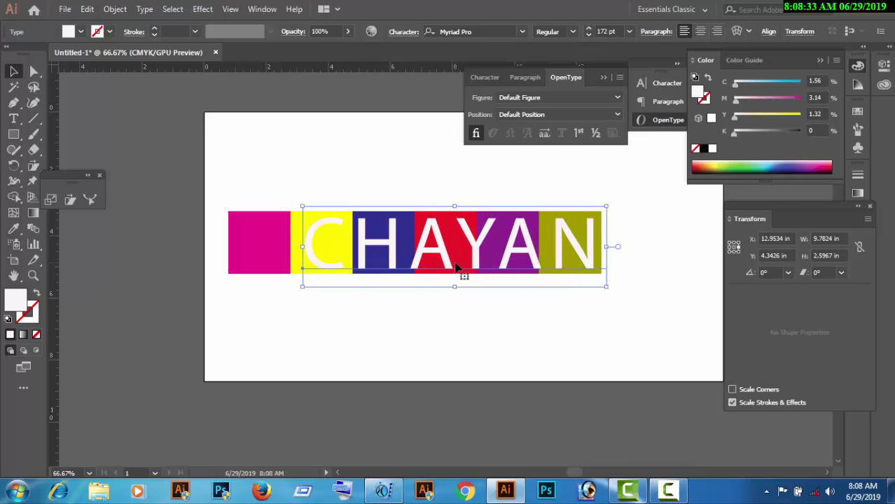
key(alt+Right)
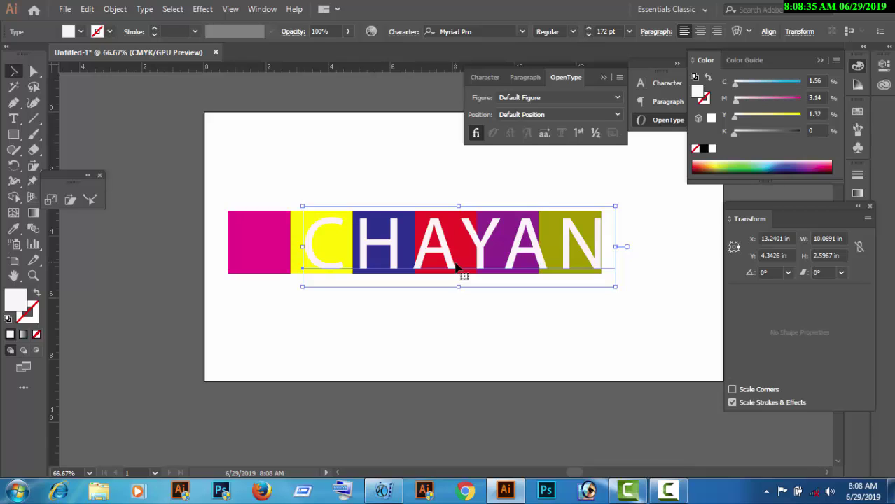
key(alt+Left)
key(alt+Right)
Step: Move the name to start on the first square and widen its tracking to about 12.4 in, one letter per square
drag(353, 245, 306, 245)
key(alt+Right)
key(alt+Right)
key(alt+Right)
key(alt+Right)
key(alt+Right)
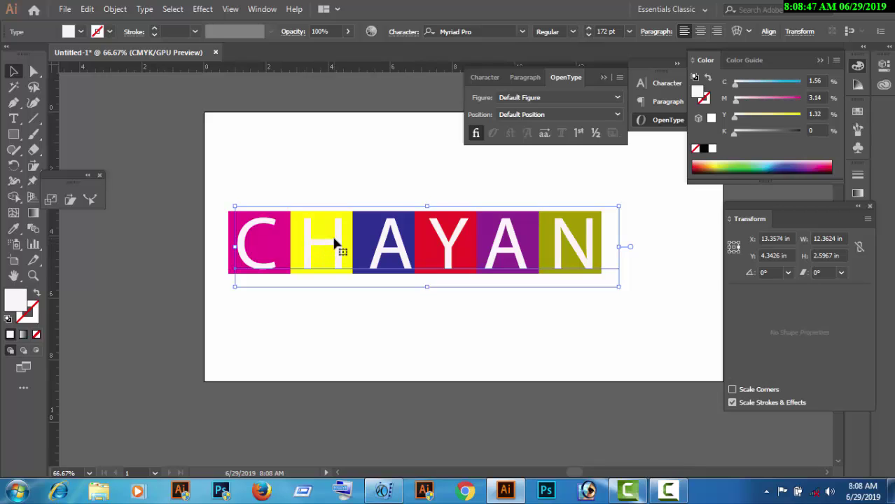
Step: Convert the name text to outlines and ungroup it into separate letters
right_click(335, 242)
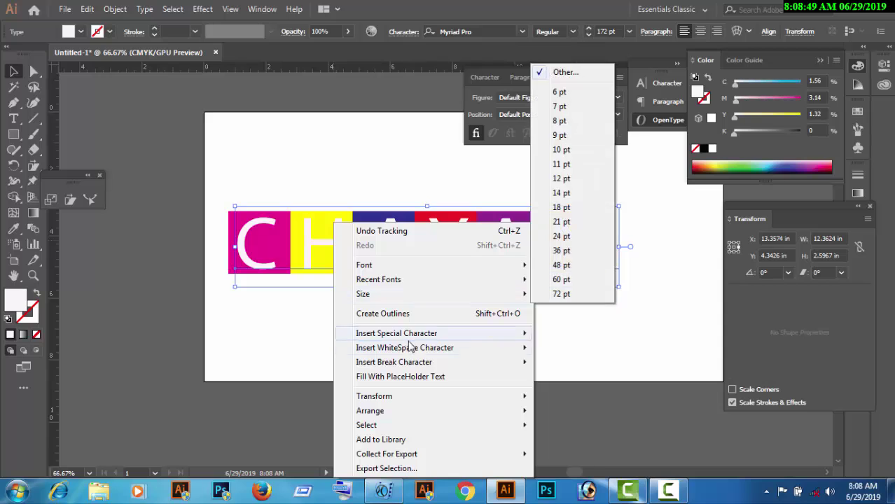
click(390, 313)
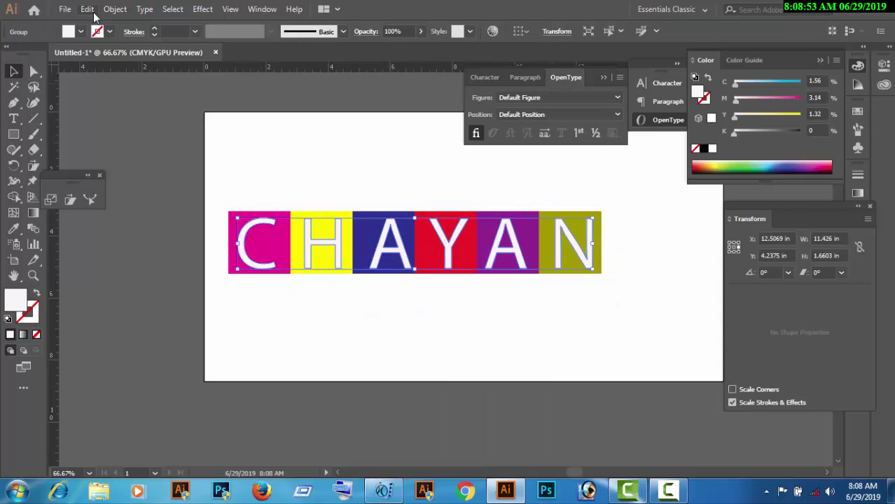
click(119, 9)
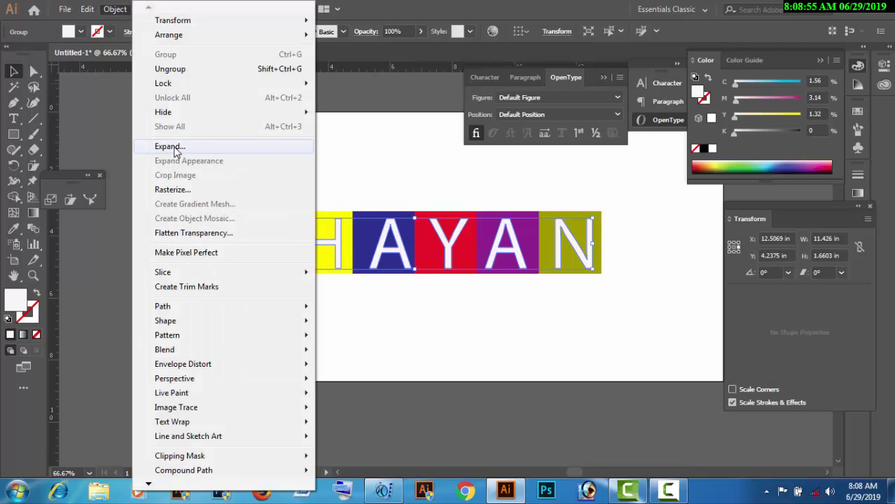
click(171, 147)
right_click(337, 247)
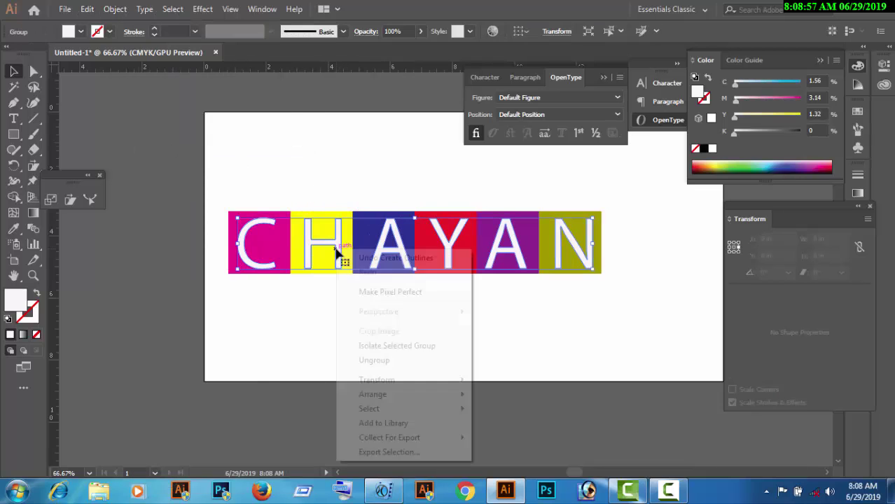
click(371, 360)
click(567, 312)
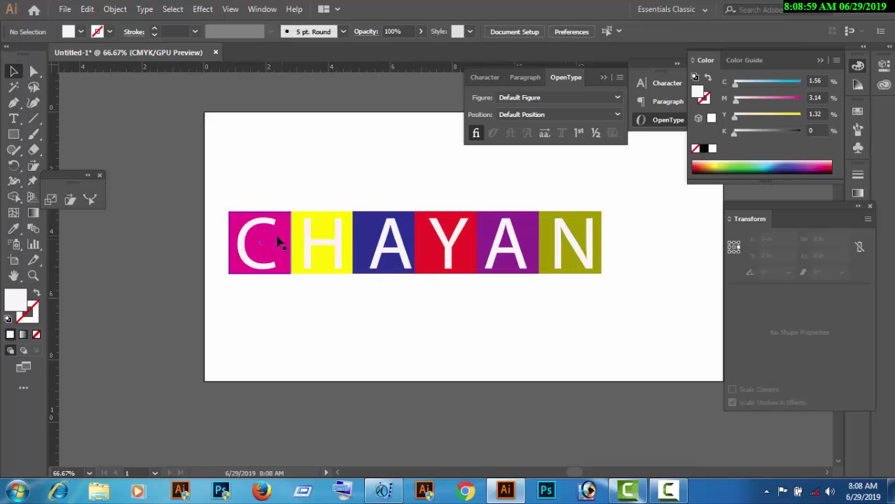
Step: Nudge the C and the H so they sit centred on the magenta and yellow squares
click(266, 241)
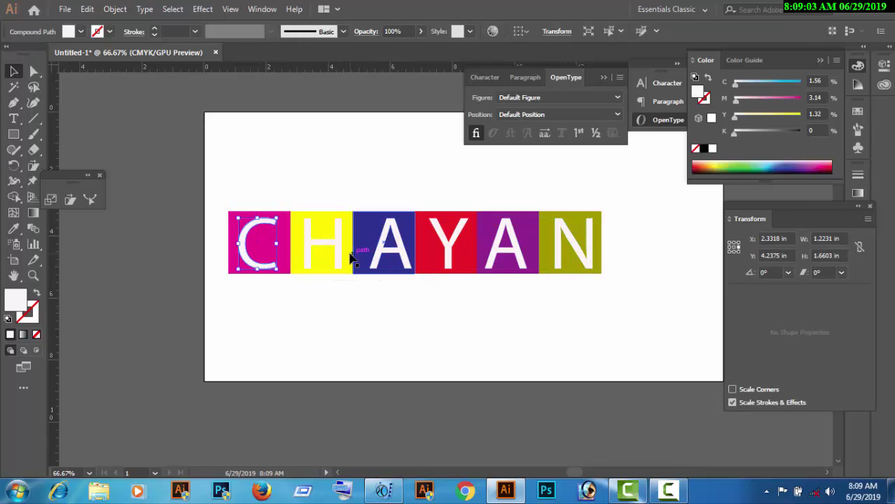
click(323, 249)
drag(323, 246, 324, 247)
Step: Nudge the first A leftwards until it is centred on the blue square
click(389, 252)
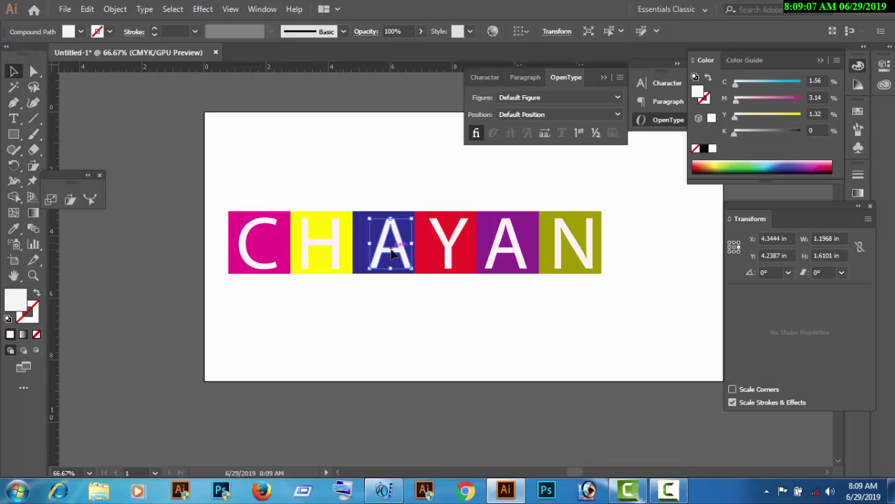
key(Left)
key(Left)
key(Left)
key(Left)
key(Left)
key(Left)
key(Left)
key(Left)
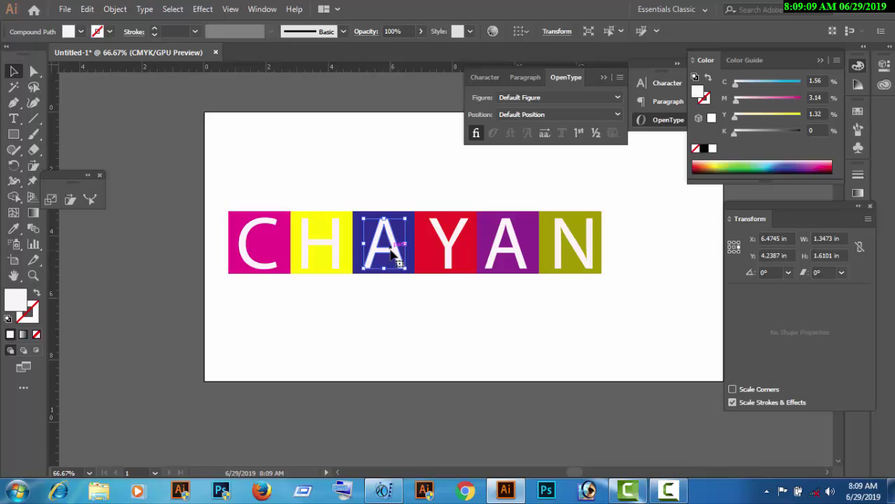
Step: Nudge the Y leftwards until it is centred on the red square
click(448, 246)
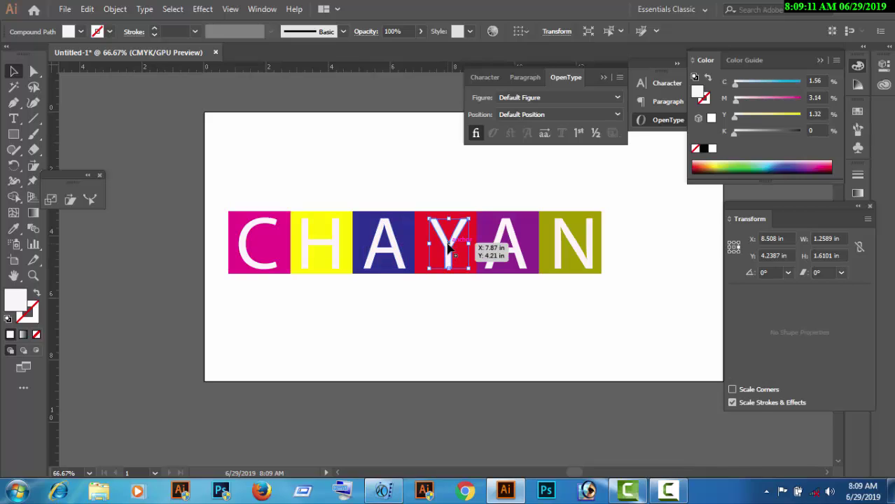
key(Left)
key(Left)
key(Left)
key(Left)
key(Left)
key(Left)
Step: Centre the second A on the purple square and nudge the N leftwards to the middle of the olive square
click(510, 253)
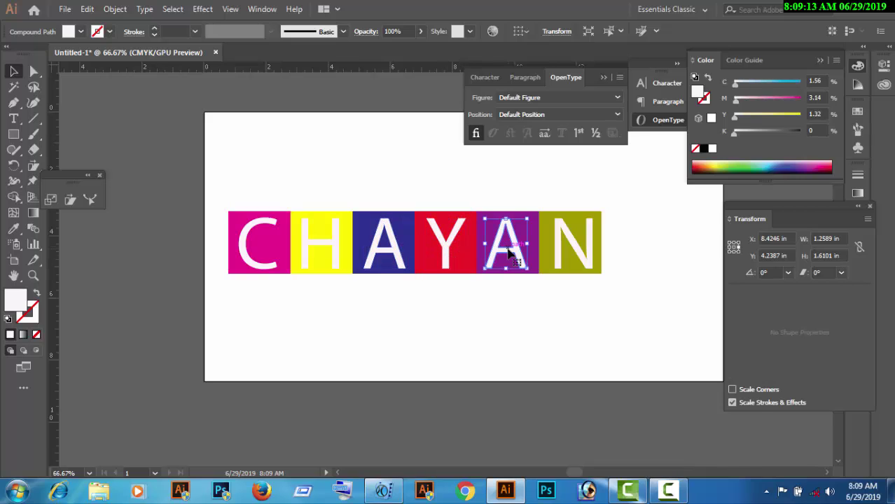
click(576, 241)
key(Left)
key(Left)
key(Left)
key(Left)
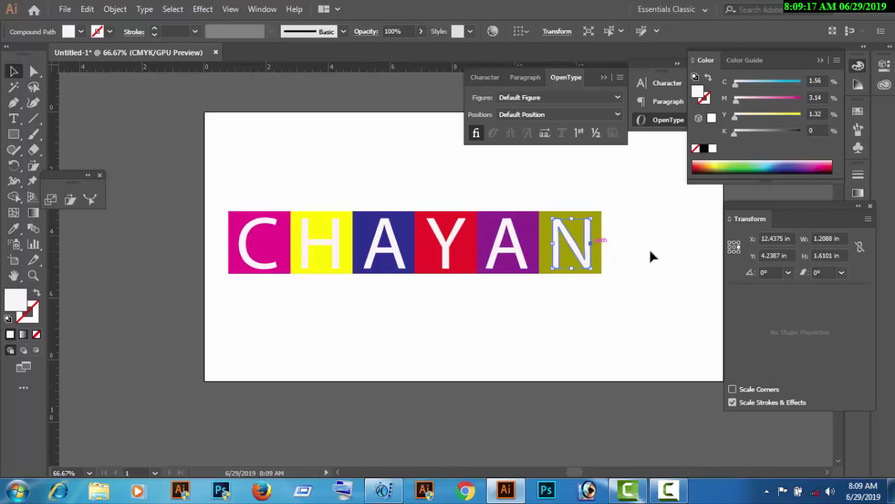
click(648, 248)
Step: Group the C with its magenta square and the H with its yellow square
drag(262, 201, 261, 277)
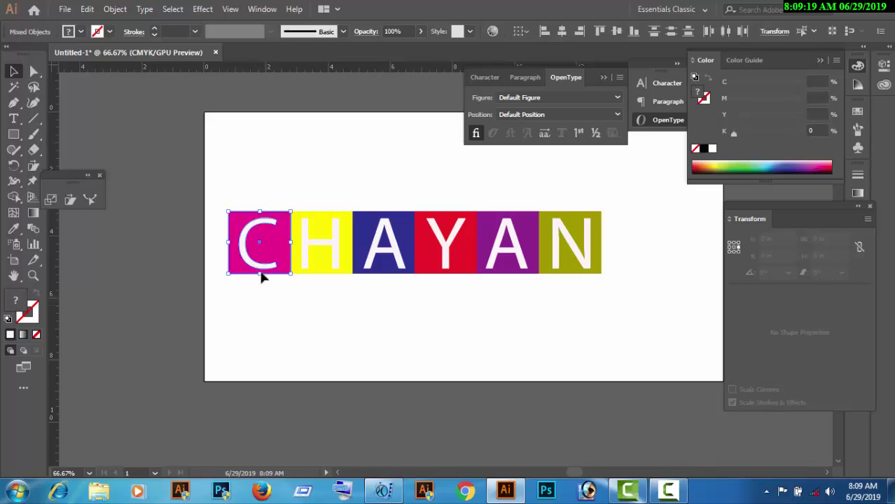
right_click(250, 239)
click(304, 322)
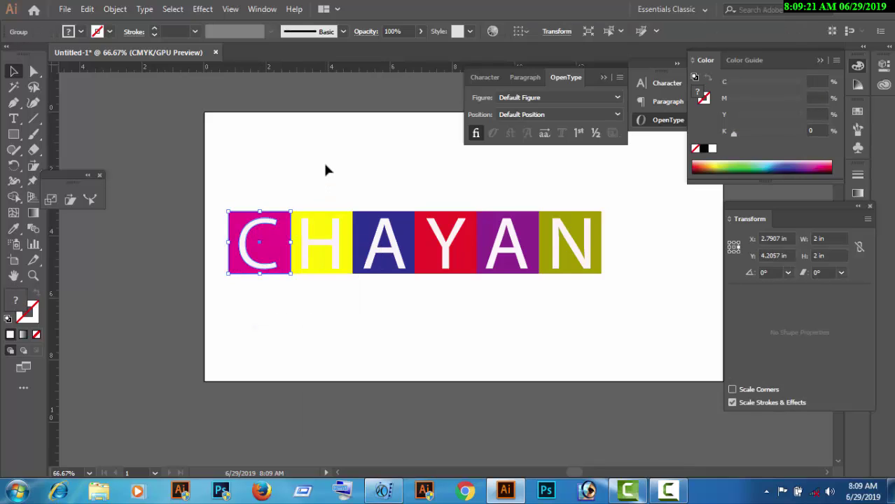
drag(325, 170, 318, 260)
right_click(293, 261)
click(353, 344)
Step: Group the first A with its blue square and the Y with its red square
drag(378, 183, 376, 280)
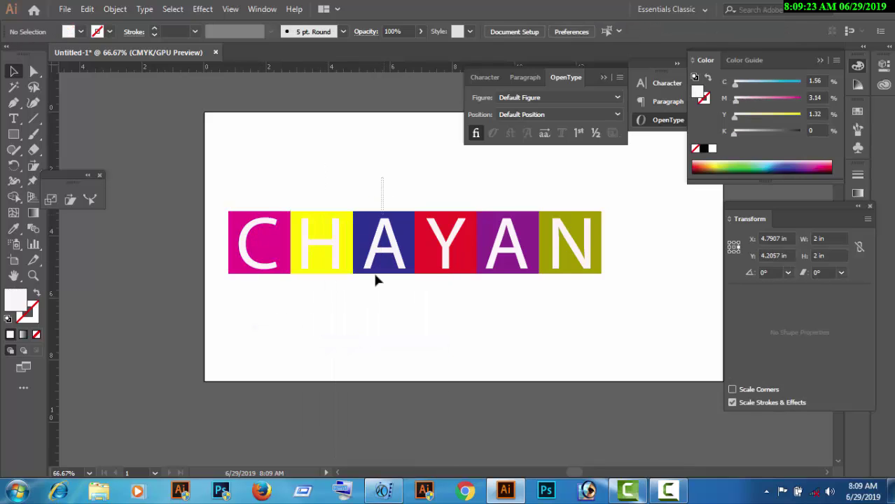
right_click(375, 234)
click(408, 320)
drag(431, 168, 440, 236)
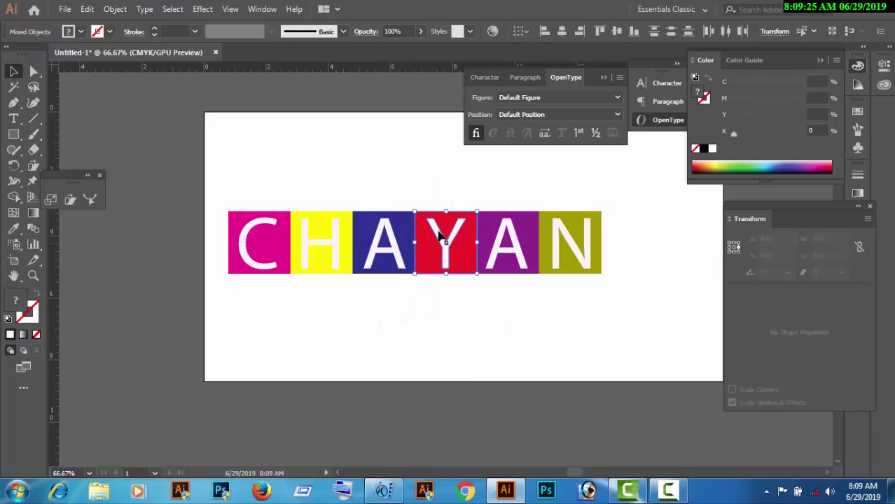
right_click(440, 237)
click(466, 320)
Step: Group the second A with its purple square and the N with its olive square
drag(485, 186, 515, 274)
right_click(510, 246)
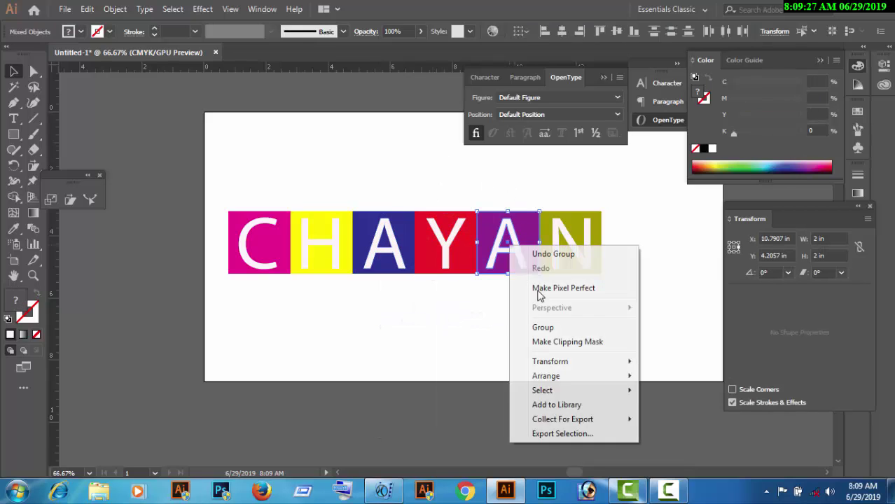
click(543, 327)
drag(600, 298, 581, 217)
right_click(588, 232)
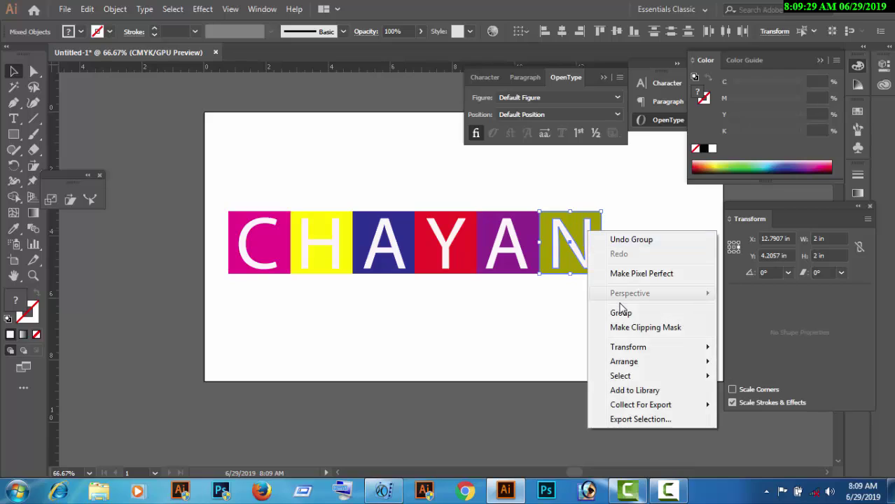
click(620, 313)
Step: Place a horizontal ruler guide across the row of squares at about 4.05 in
click(285, 151)
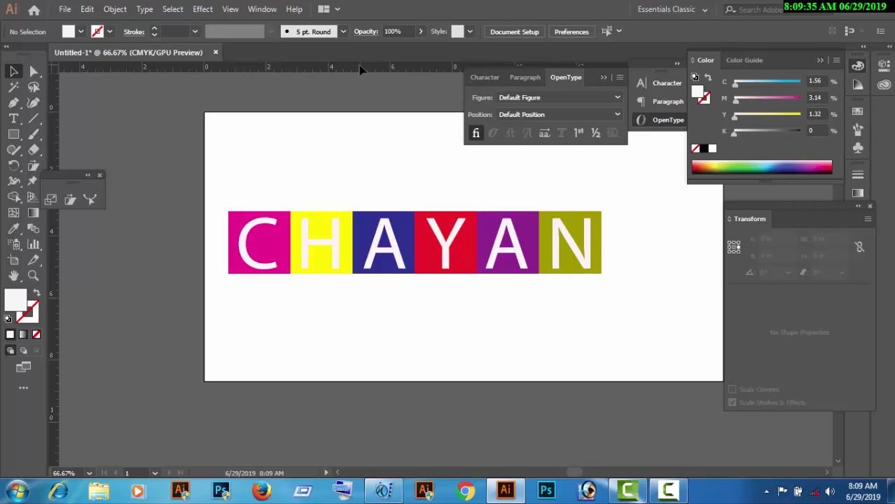
drag(371, 65, 393, 238)
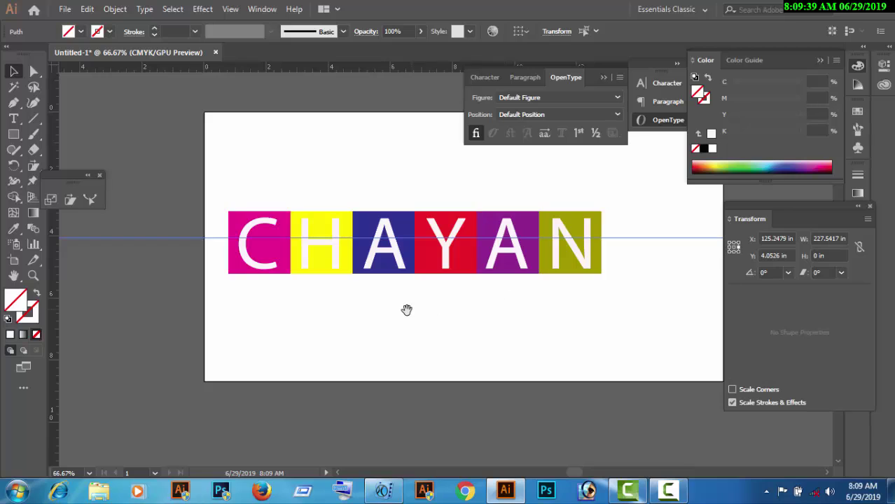
drag(406, 309, 349, 317)
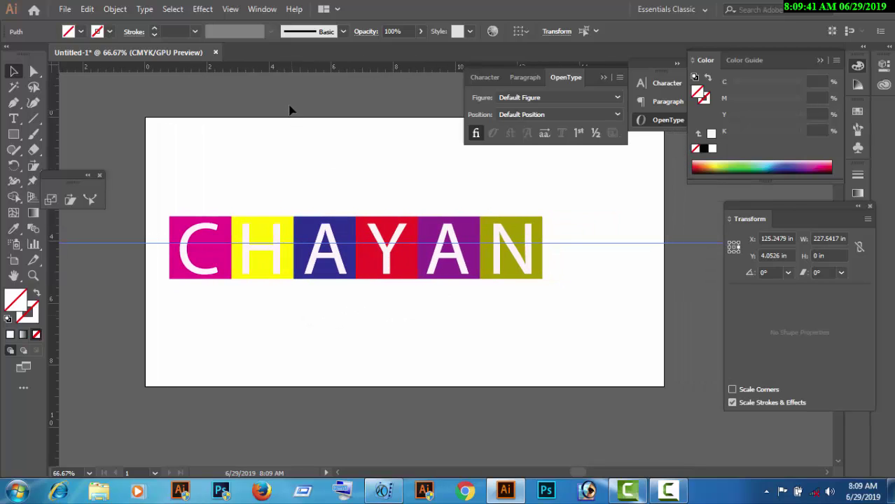
Step: Shear the magenta C tile vertically with the Shear tool, lowering its right edge, to an overall height of about 2.82 in
click(210, 236)
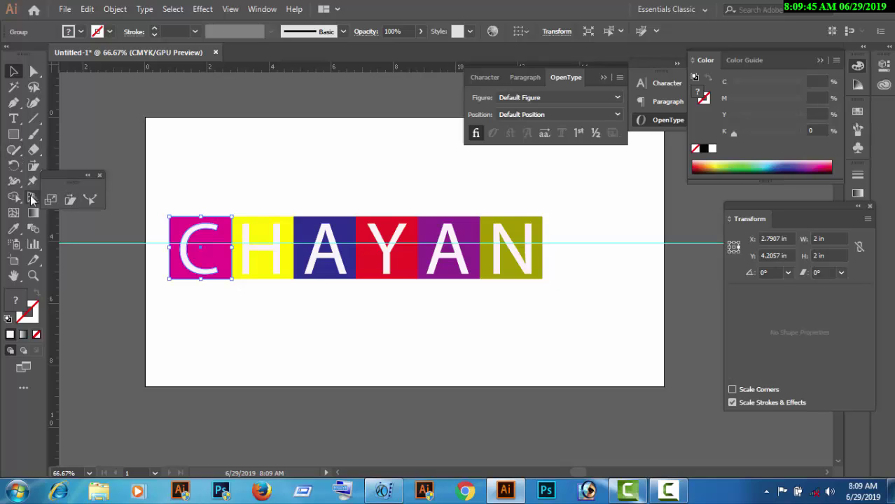
click(70, 199)
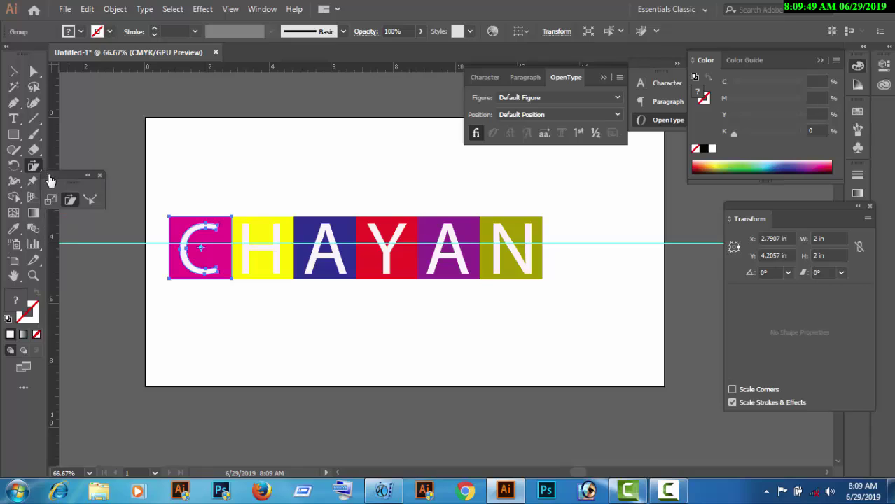
click(99, 175)
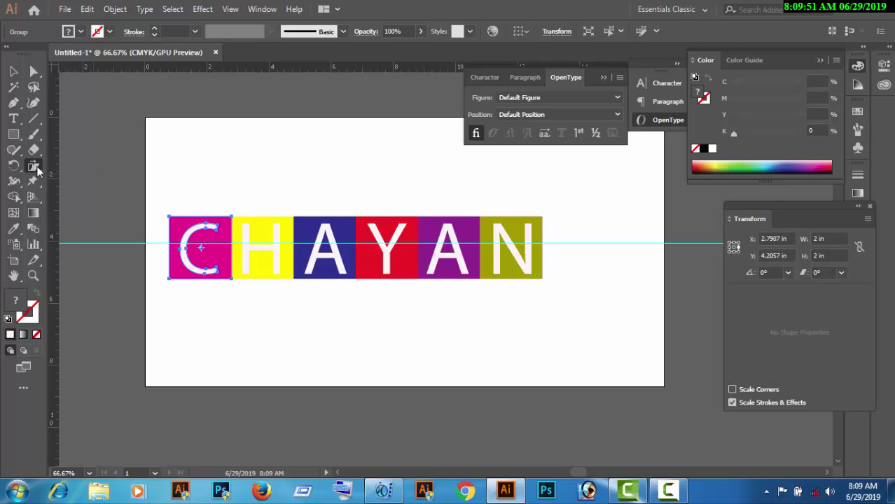
click(37, 171)
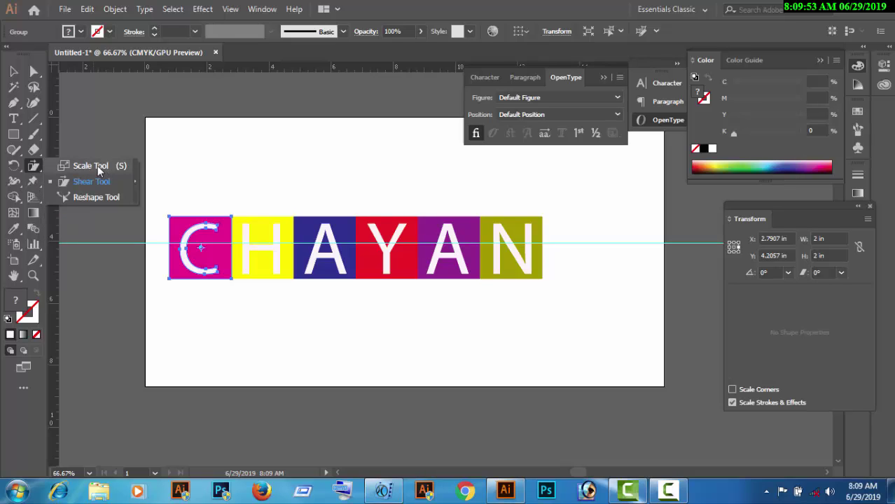
click(135, 182)
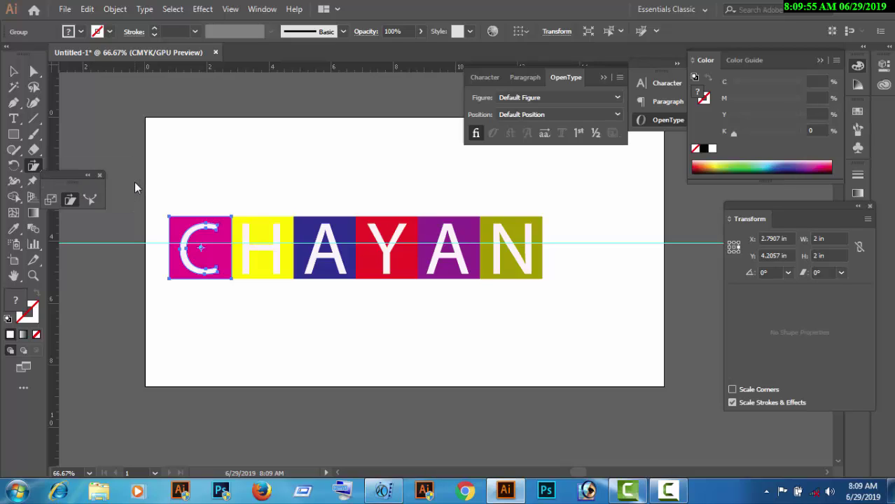
click(72, 201)
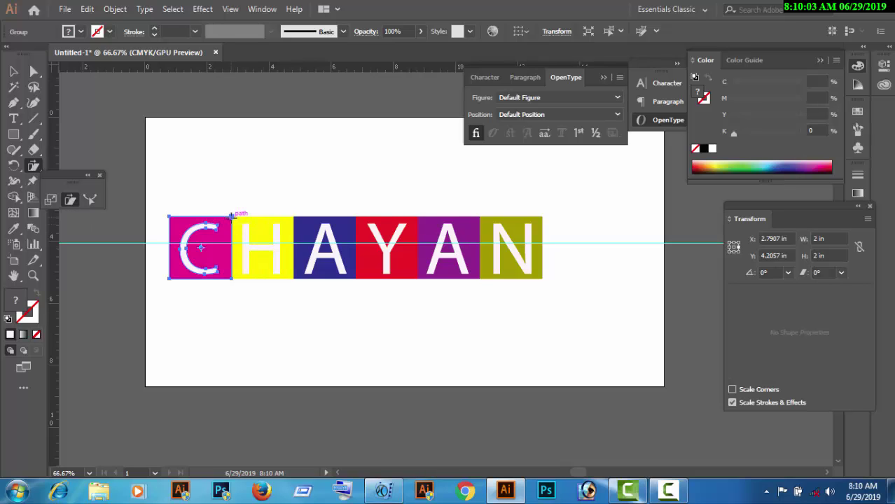
drag(232, 215, 234, 234)
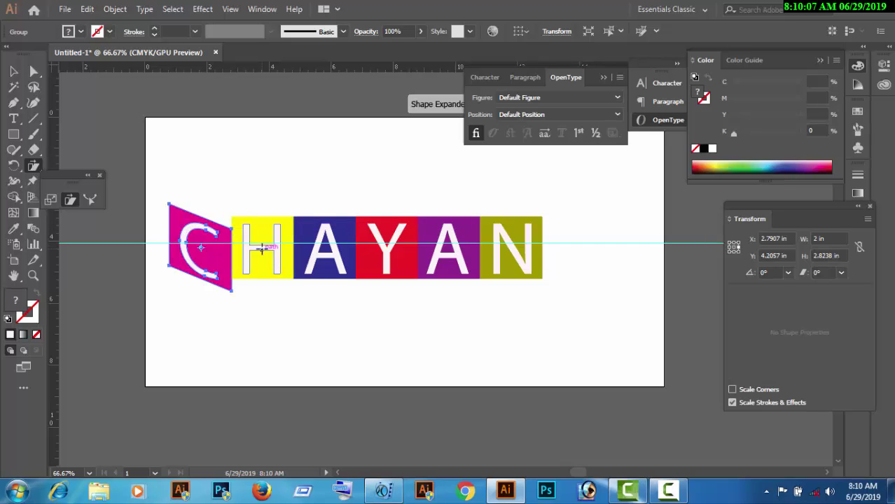
Step: Move the horizontal guide up to the sheared C tile's upper-right corner, at about 3.62 in
click(14, 70)
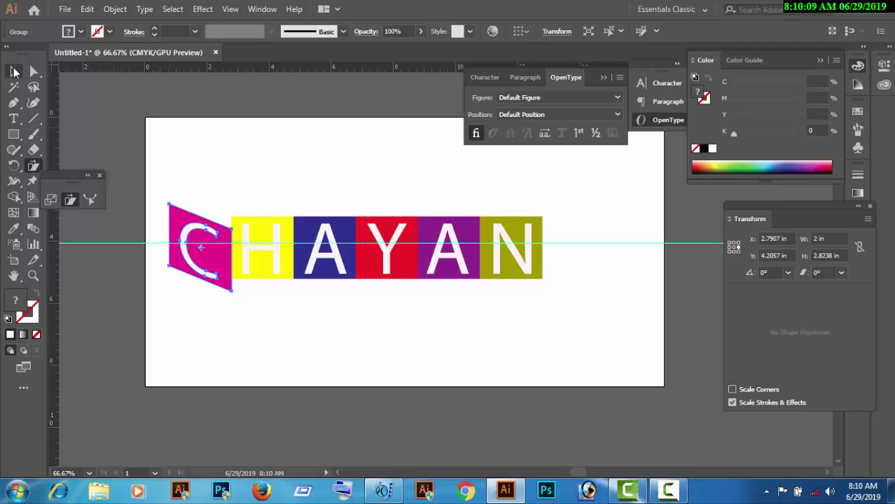
drag(577, 241, 575, 229)
click(428, 179)
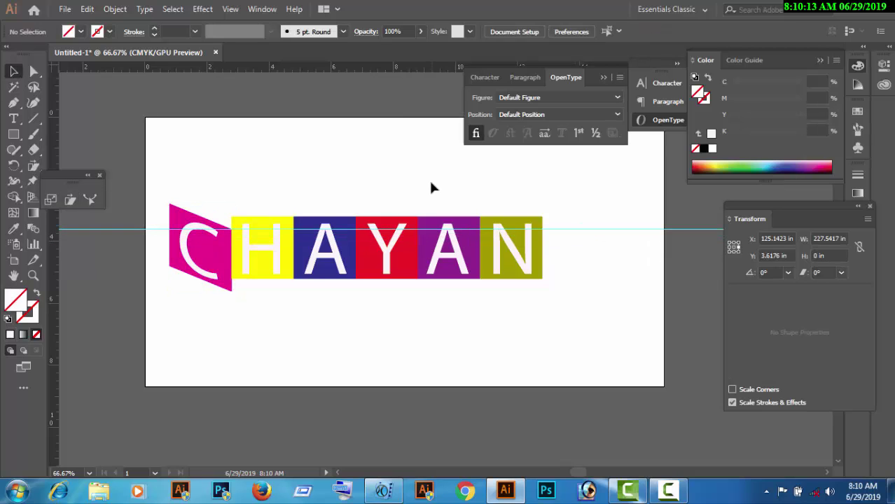
Step: Shear the yellow H tile the opposite way, lowering its upper-left corner to the guide, to an overall height of about 2.82 in
click(269, 253)
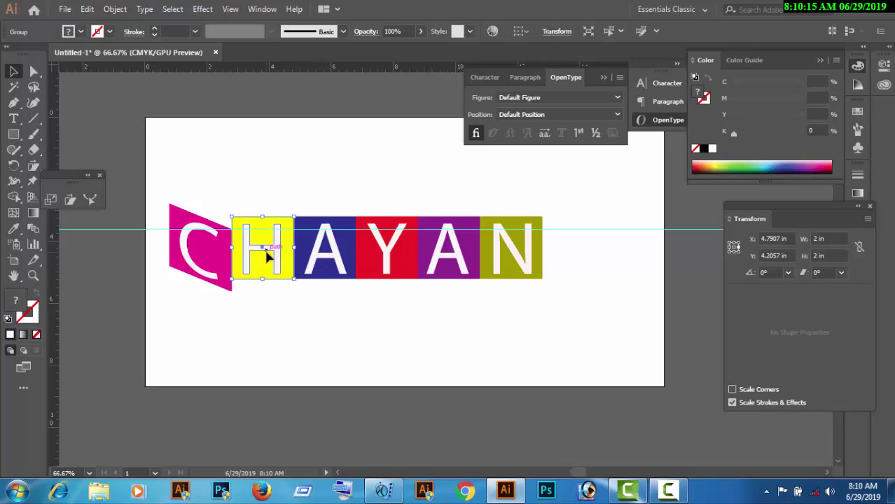
click(69, 199)
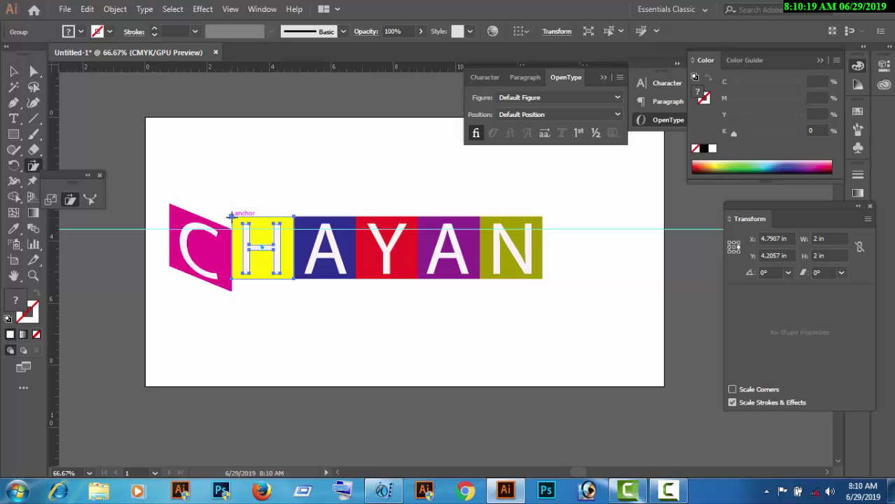
drag(231, 216, 232, 229)
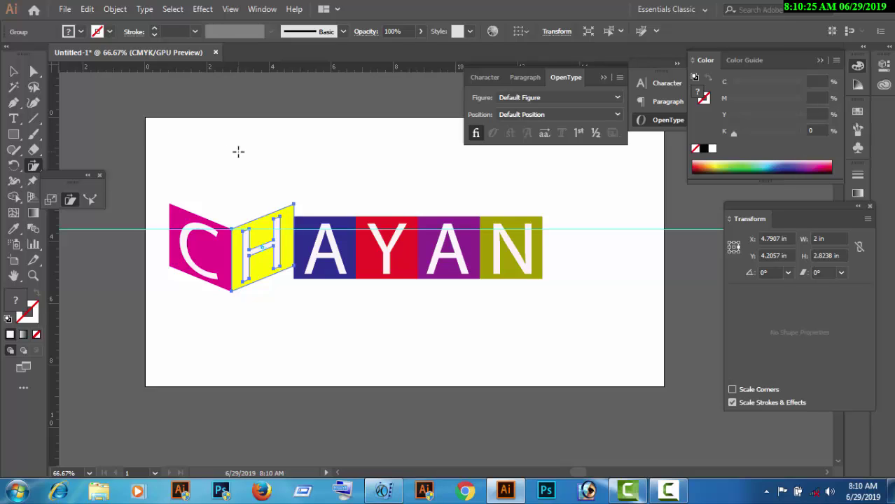
Step: Shear the dark blue A tile vertically, raising its left edge to meet the yellow H tile, to an overall height of about 2.82 in
click(13, 71)
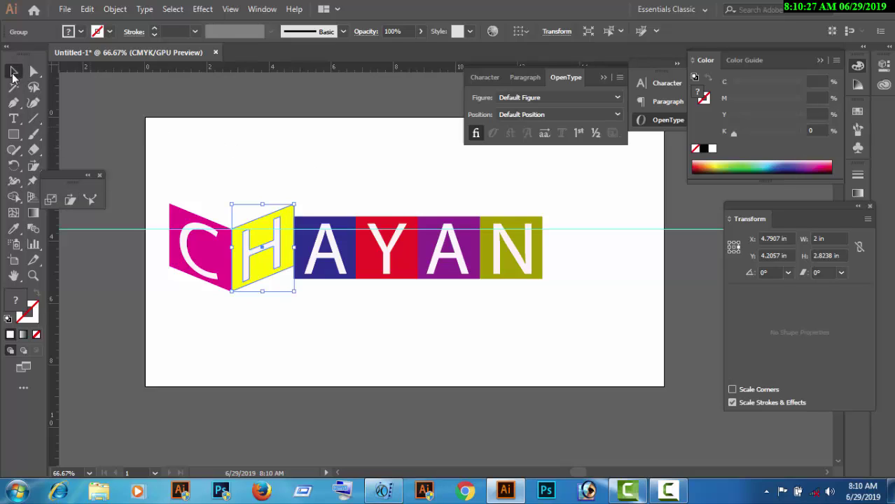
click(328, 258)
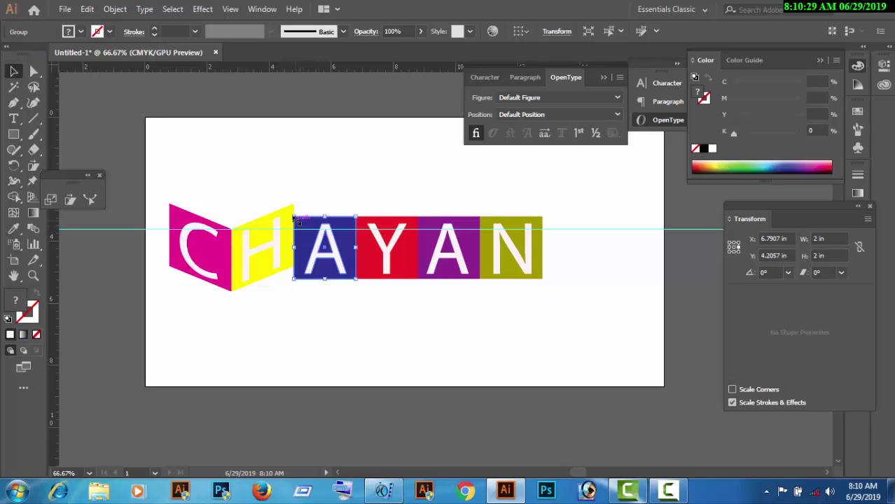
click(69, 201)
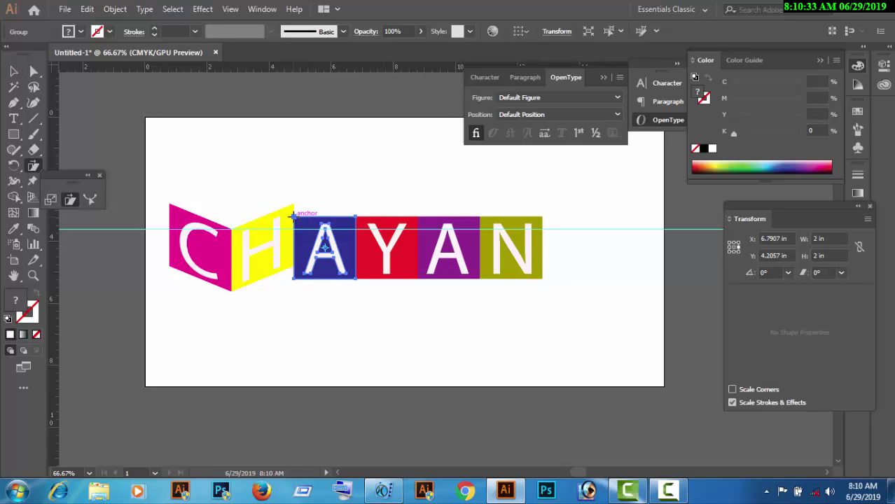
drag(293, 215, 295, 203)
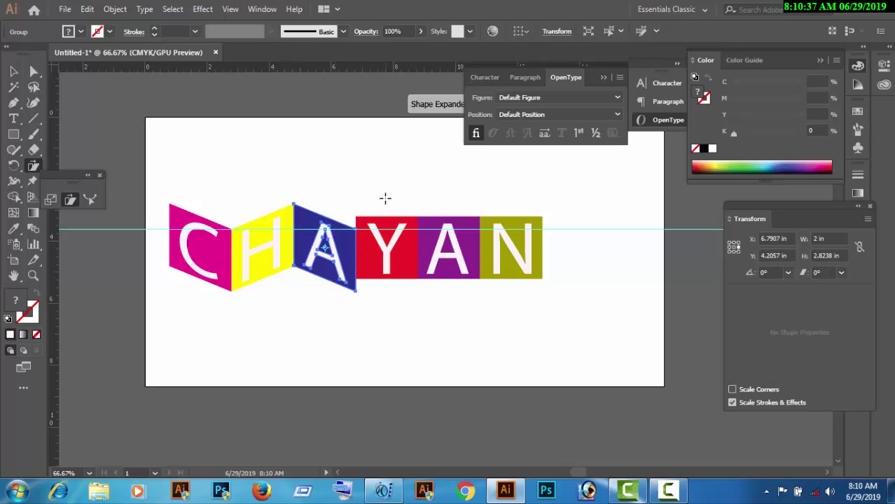
key(v)
click(300, 186)
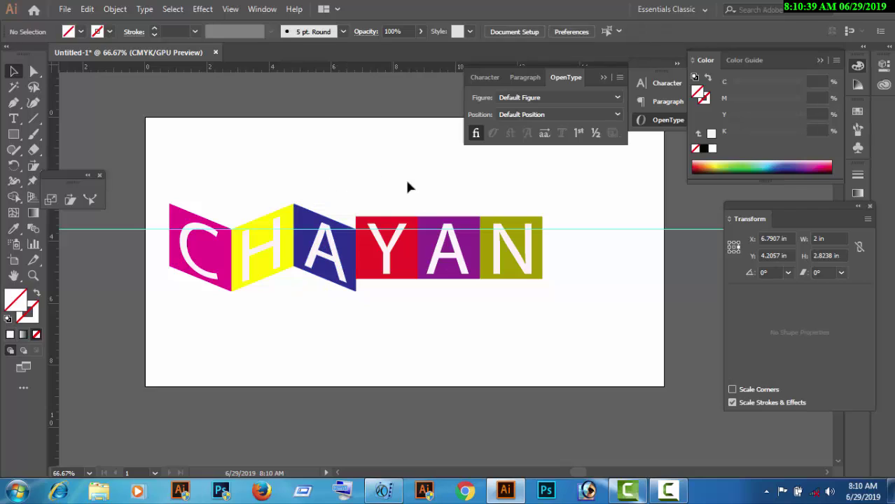
Step: Shear the red Y tile vertically, lowering its left edge to meet the blue A tile, to an overall height of about 2.82 in
click(399, 266)
key(e)
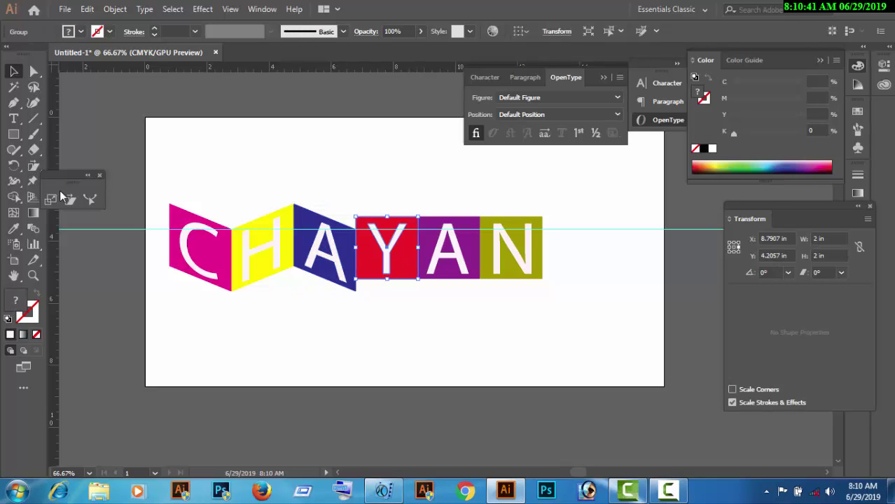
click(70, 200)
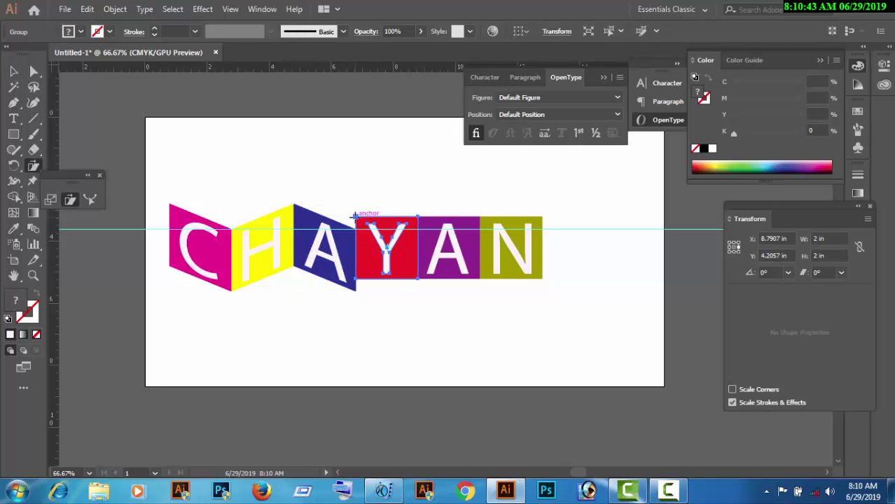
mouse_move(355, 215)
mouse_down()
mouse_move(348, 277)
mouse_move(355, 217)
mouse_up()
drag(354, 216, 358, 236)
key(v)
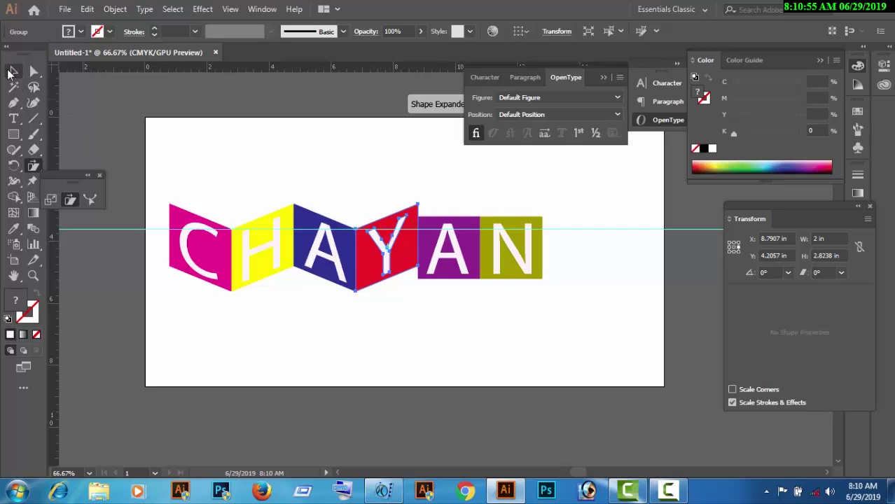
click(436, 180)
Step: Shear the purple A tile vertically, raising its left edge to meet the red Y tile, to an overall height of about 2.82 in
click(437, 239)
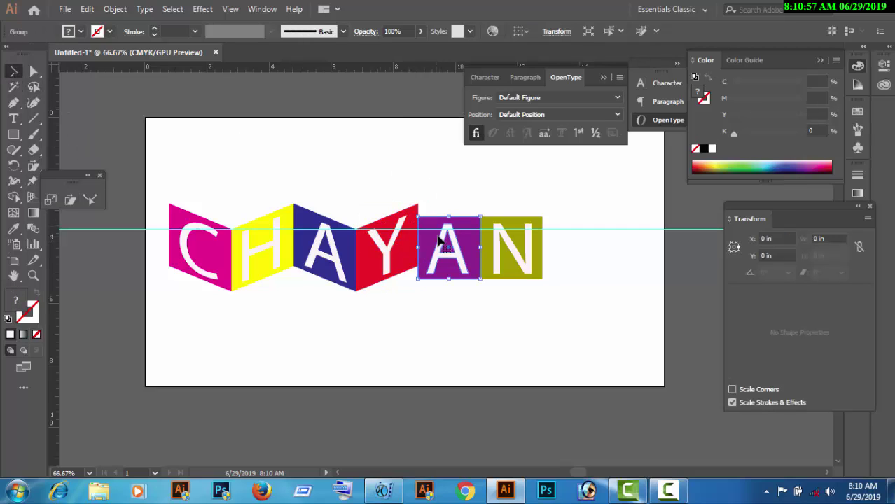
click(71, 200)
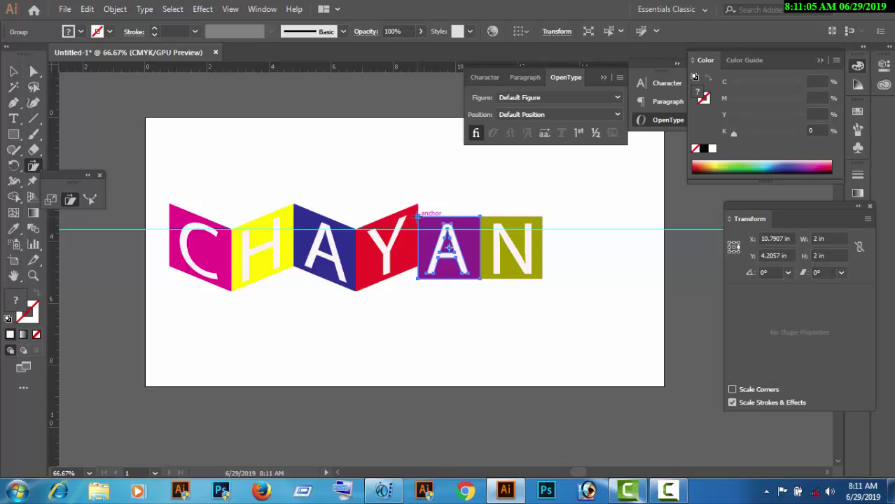
drag(418, 216, 418, 206)
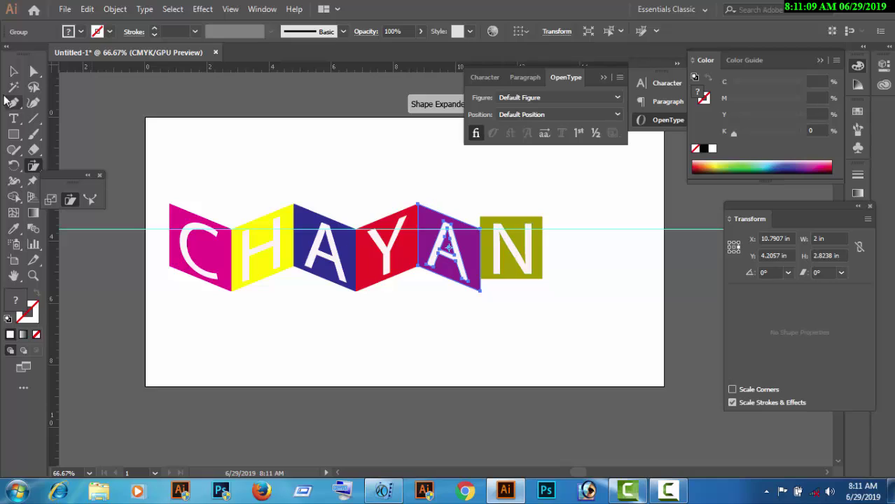
click(13, 71)
click(524, 191)
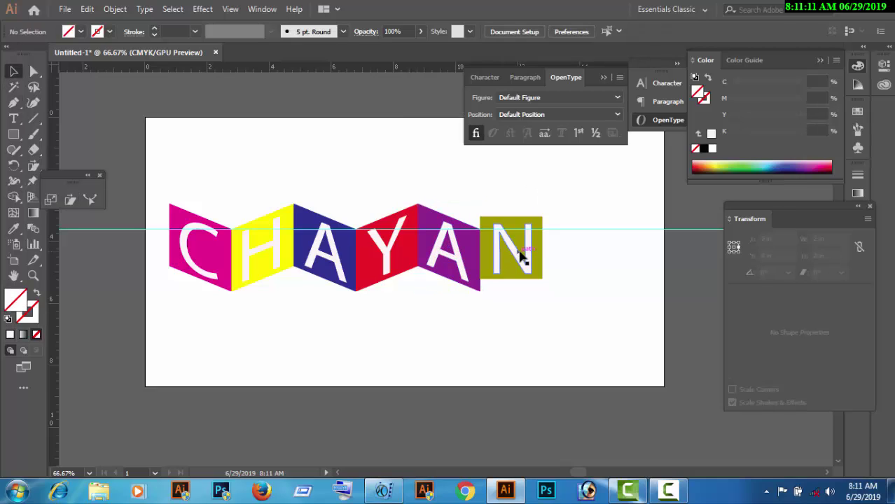
Step: Shear the olive N tile vertically, lowering its left edge to meet the purple A tile, to an overall height of about 2.82 in
click(520, 257)
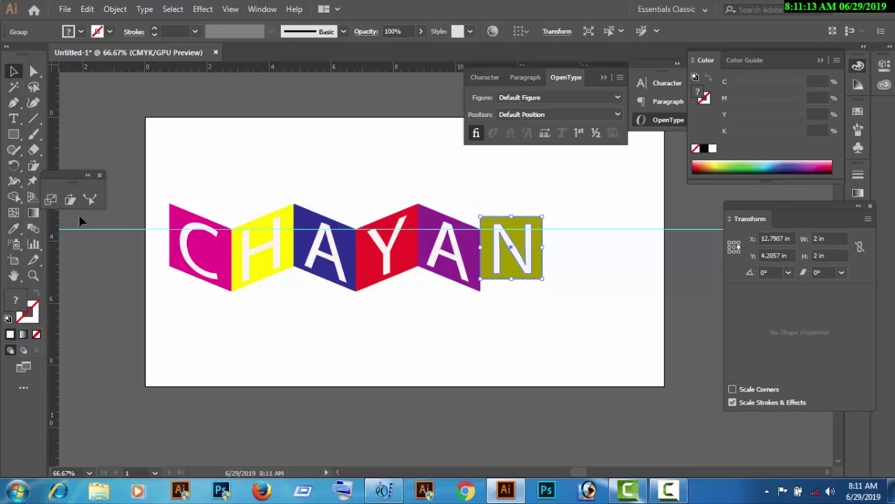
click(70, 200)
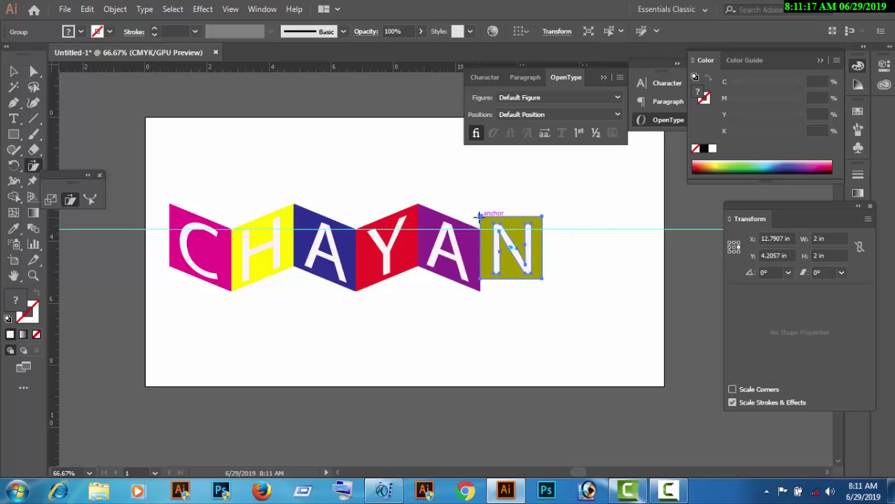
drag(479, 218, 482, 233)
key(v)
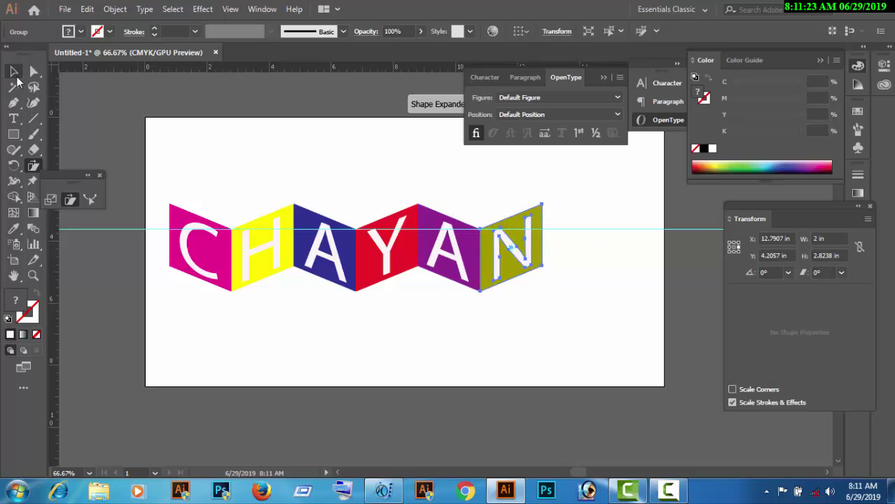
click(569, 255)
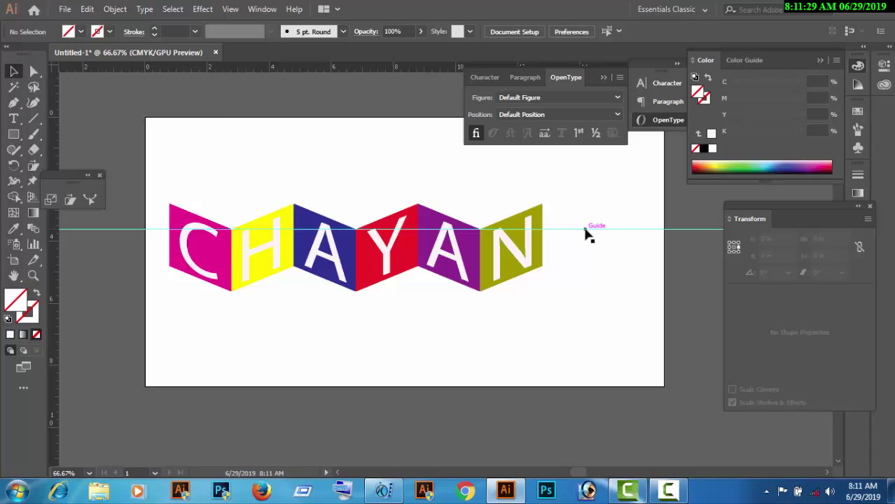
Step: Move the horizontal guide above the wordmark to about 1.87 in, and group all six sheared tiles together
drag(585, 230, 586, 175)
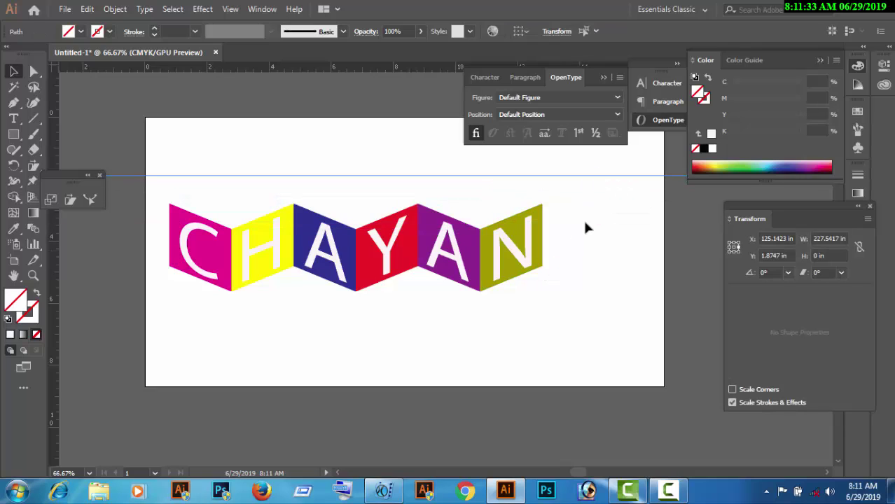
drag(609, 240, 164, 238)
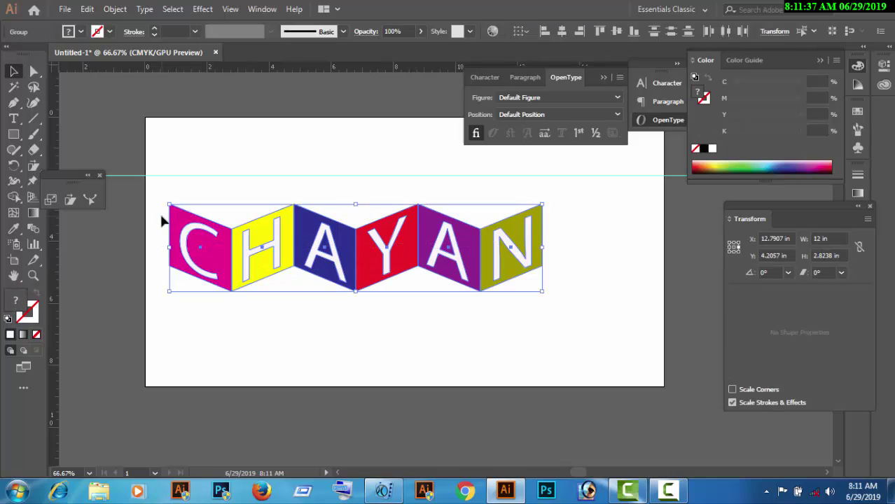
right_click(280, 248)
click(326, 336)
click(473, 344)
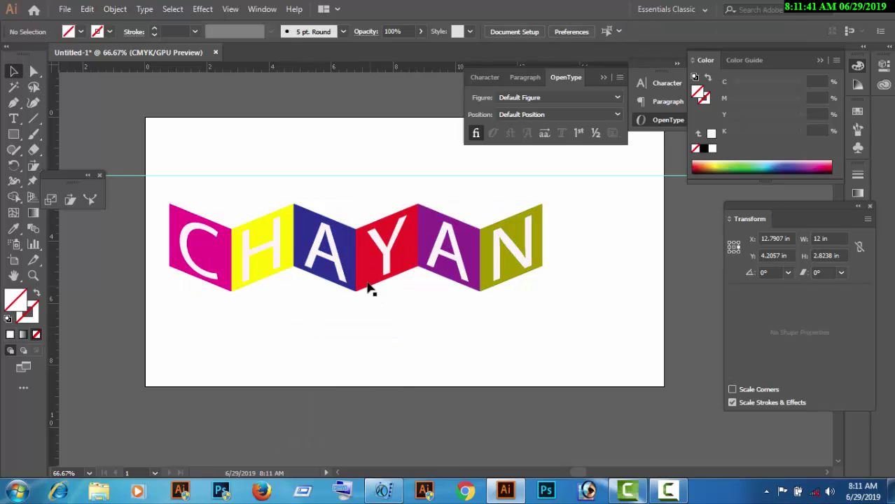
Step: Move the grouped wordmark nearer the artboard's centre, with its right-middle reference point at about X 14.12 in, Y 4.01 in
drag(374, 271, 401, 282)
click(387, 342)
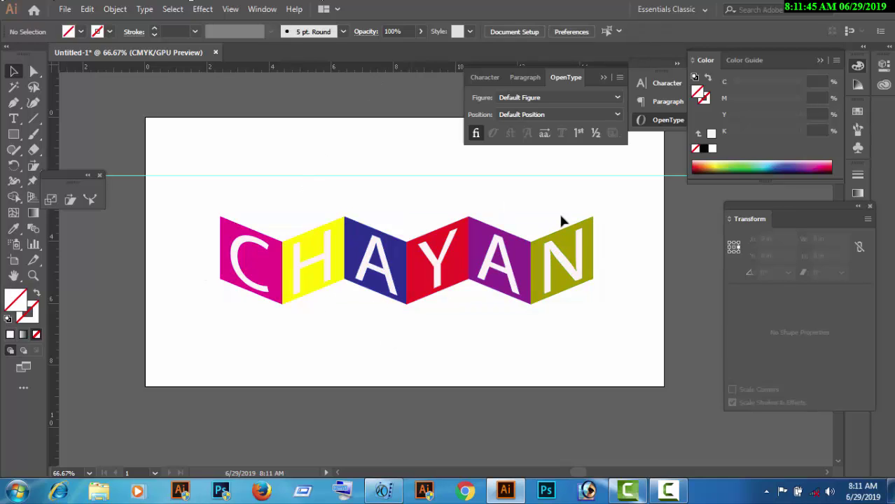
drag(425, 273, 415, 254)
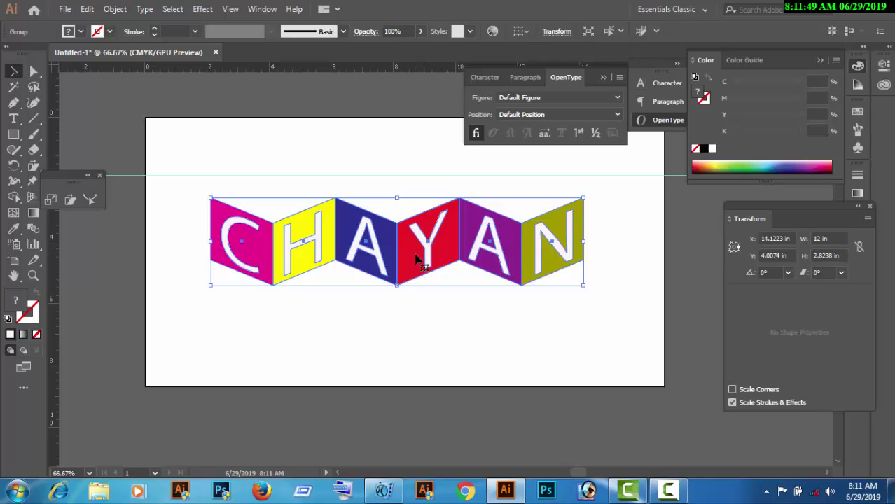
click(429, 318)
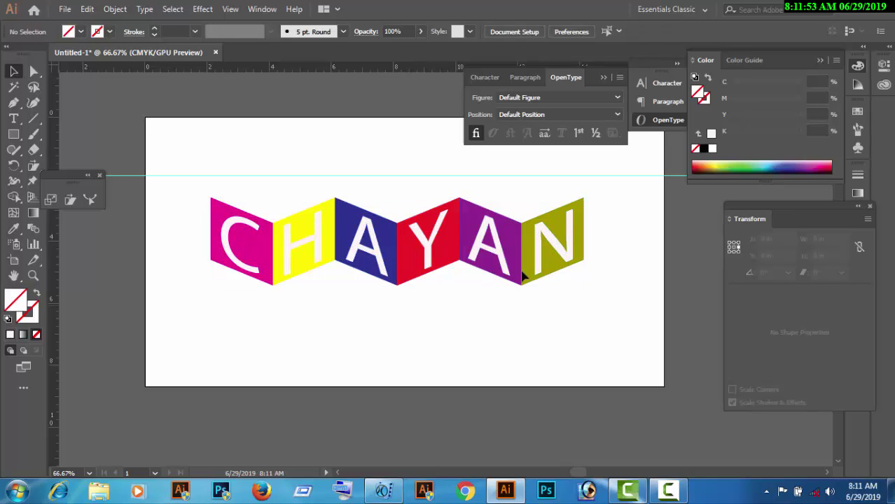
Step: Enlarge the wordmark proportionally to about 14.98 × 3.53 in and reposition its right-middle point at about X 15.75 in, Y 4.28 in
click(415, 252)
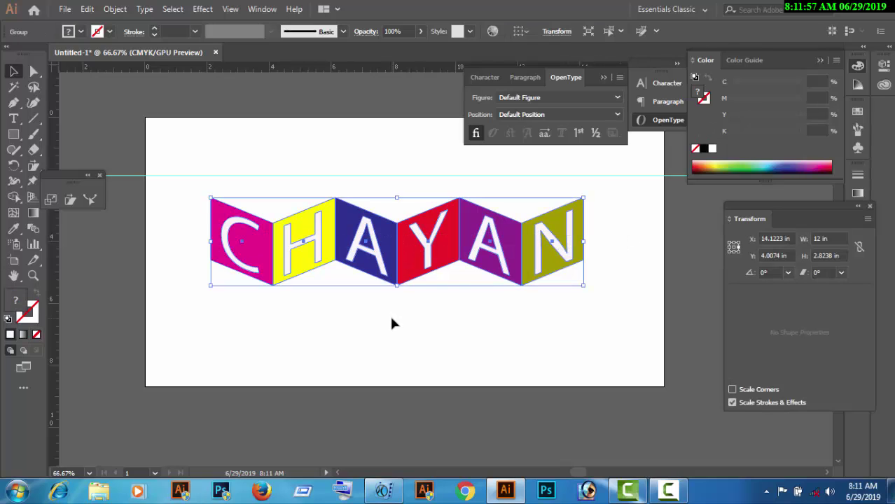
drag(584, 282, 622, 308)
drag(442, 257, 442, 273)
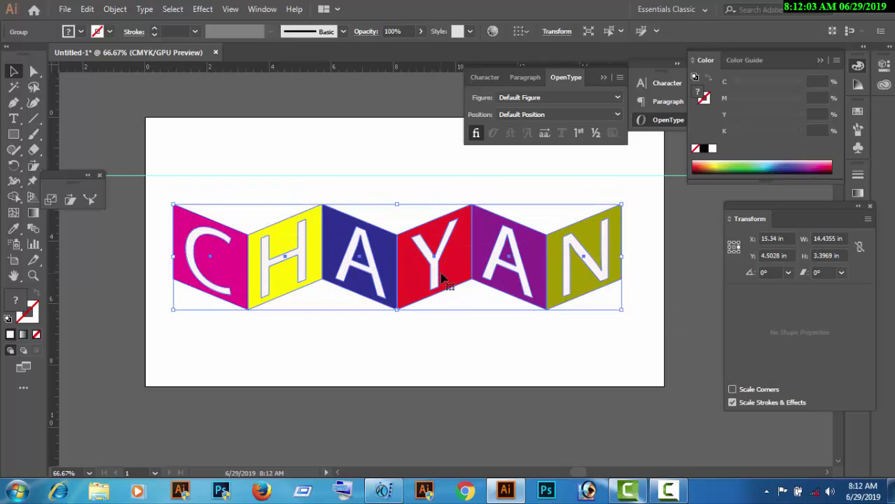
drag(621, 309, 631, 318)
drag(434, 279, 436, 270)
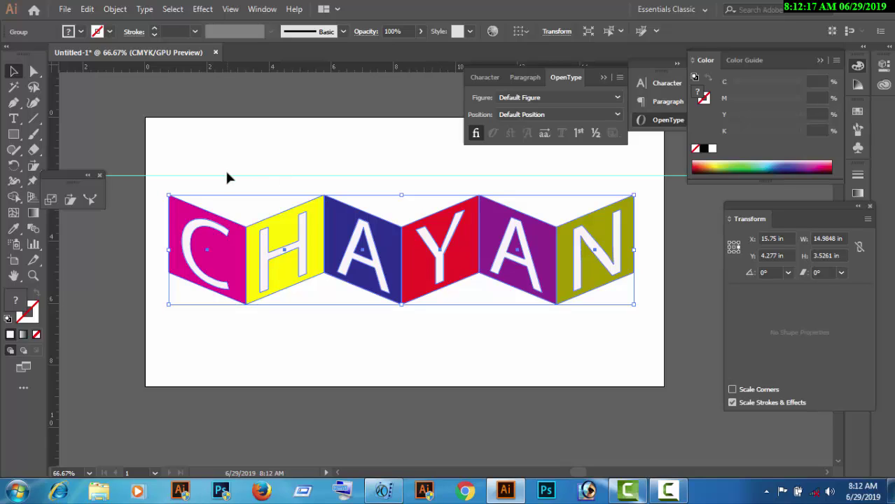
Step: Move the horizontal guide above the artboard, and move the wordmark up to about X 15.37 in, Y 2.98 in
click(224, 128)
drag(122, 175, 139, 82)
click(348, 271)
drag(365, 289, 354, 249)
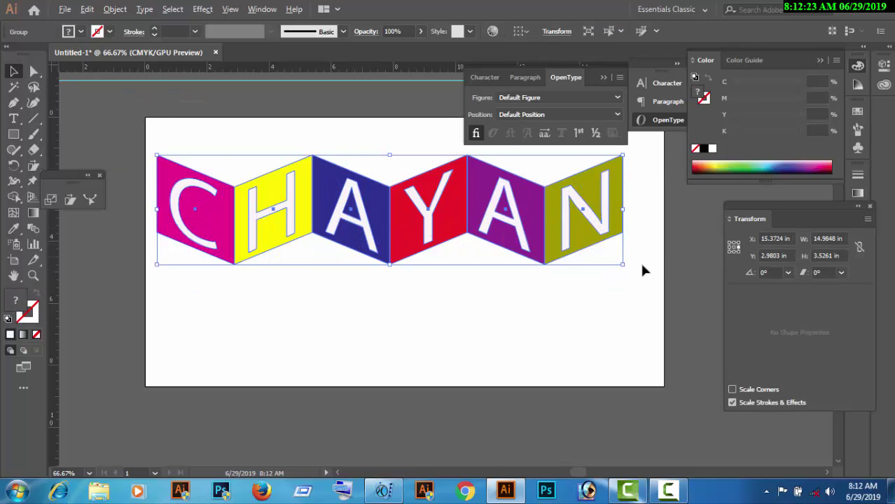
Step: Enlarge the wordmark proportionally to about 16.02 × 3.77 in and nudge it right until its right edge is at about X 16.18 in
drag(622, 264, 638, 316)
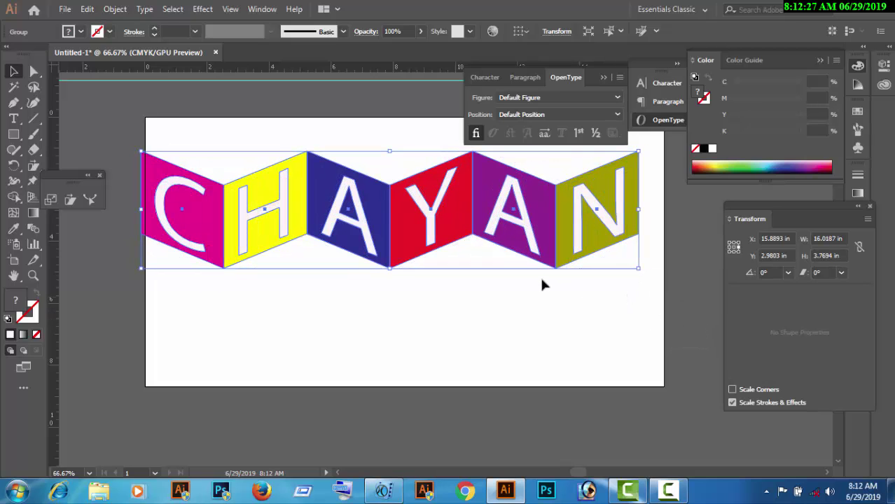
key(Right)
key(Right)
key(Right)
key(Right)
key(Right)
key(Right)
key(Right)
key(Right)
key(Right)
key(Right)
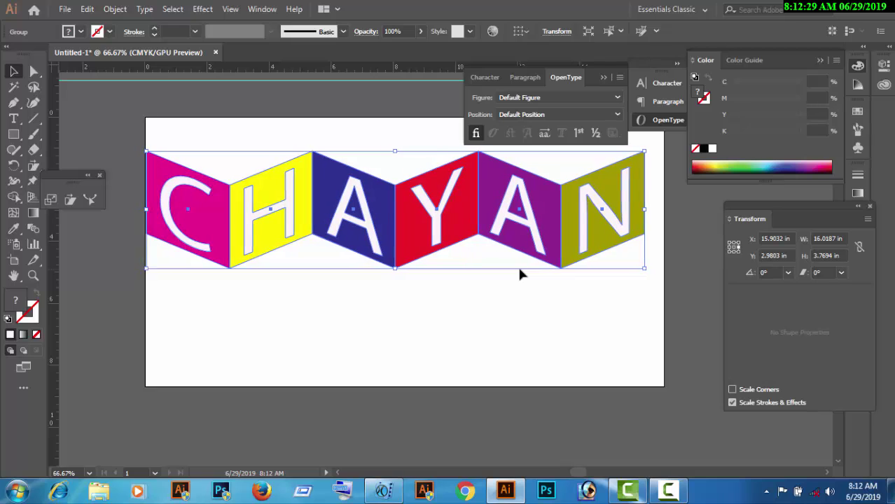
Step: Try to stretch the wordmark downward to a height of about 5.49 in, and undo the stretch
drag(399, 268, 398, 322)
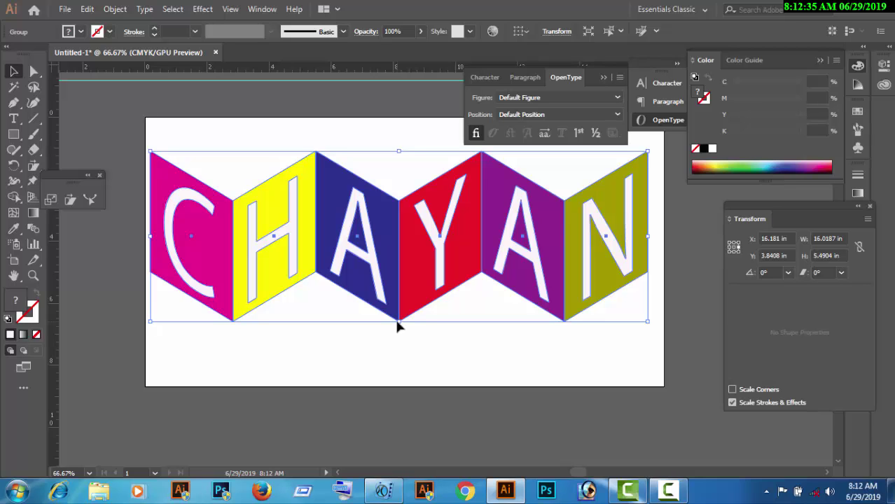
key(ctrl+z)
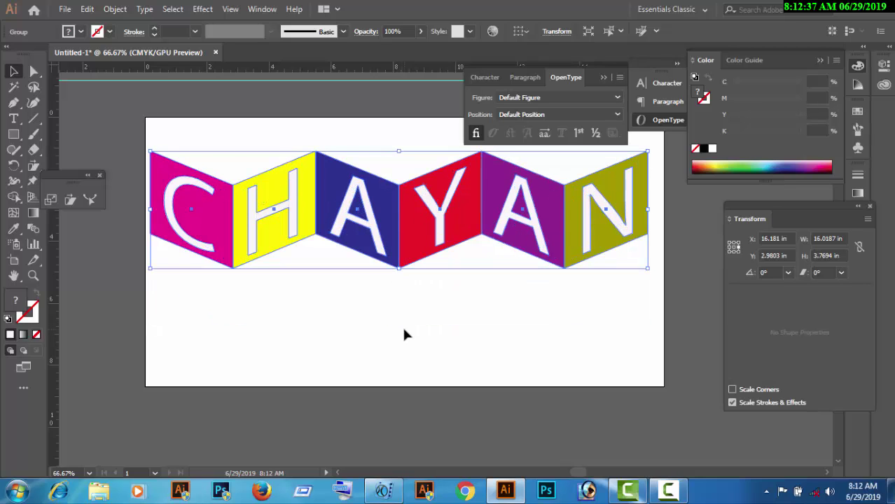
click(403, 334)
click(396, 235)
click(667, 490)
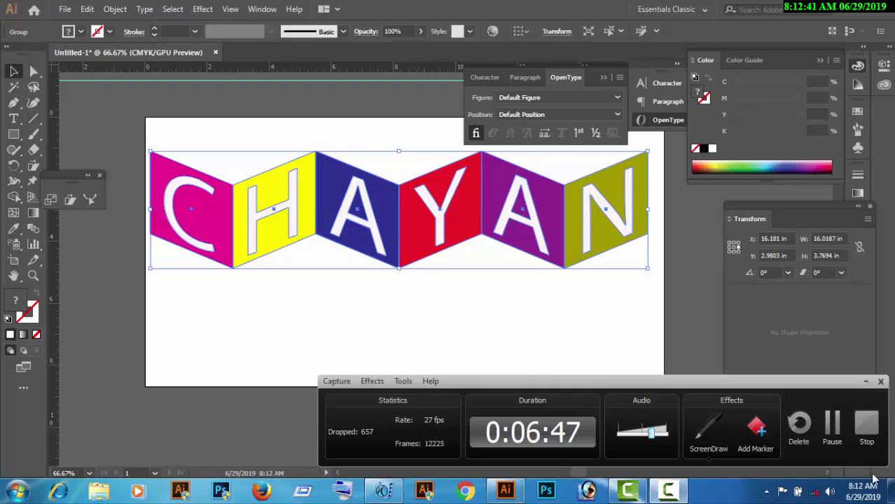